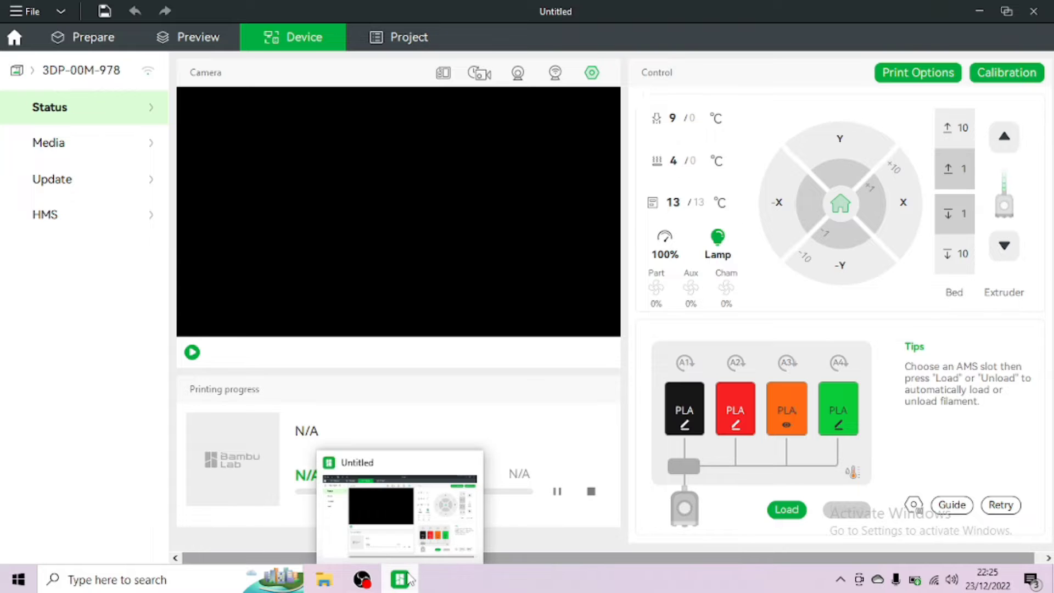
Step: In Bambu Studio's camera stream settings, try 720p and keep the resolution at 1080p
mouse_move(364, 587)
left_click(398, 555)
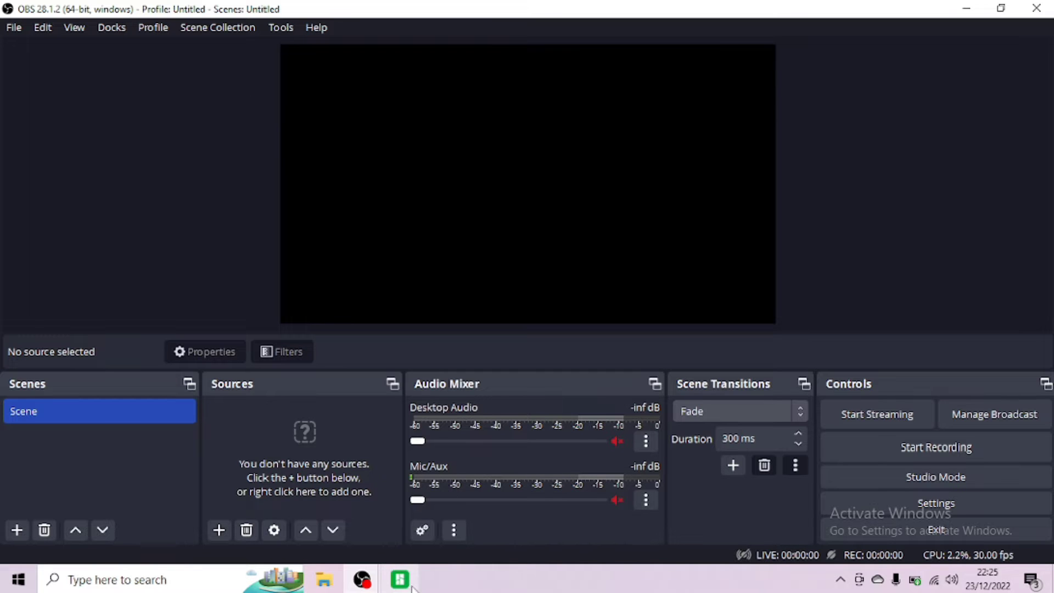
mouse_move(409, 590)
left_click(406, 521)
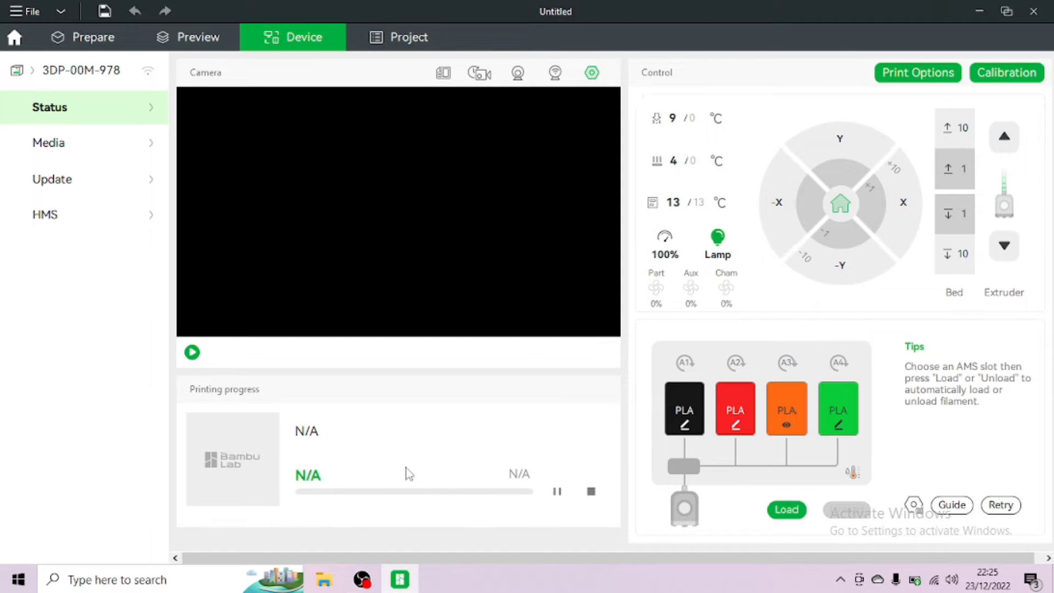
left_click(591, 73)
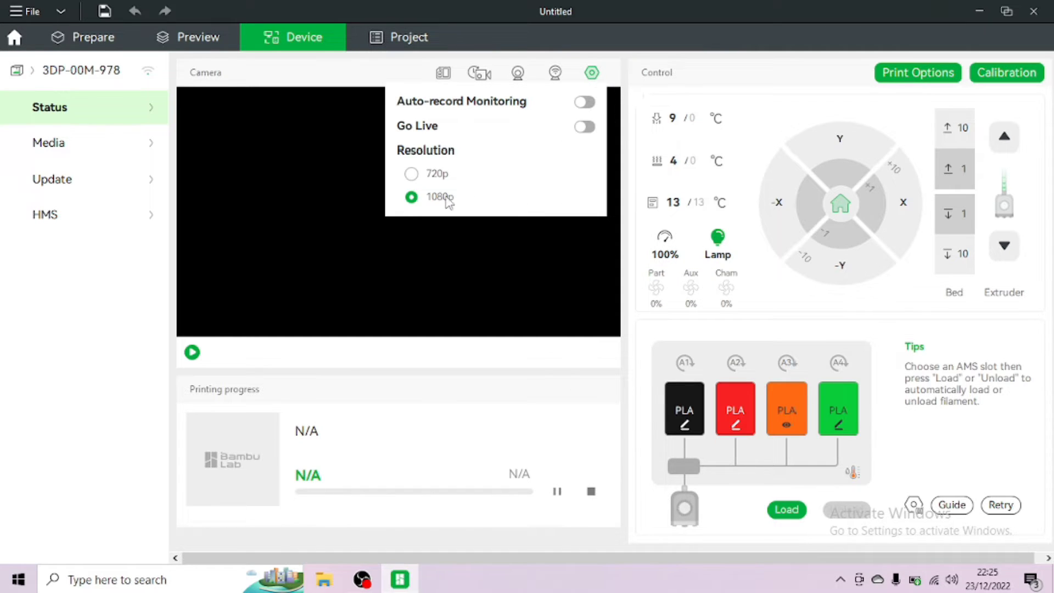
left_click(411, 174)
left_click(411, 196)
left_click(357, 287)
Step: Start the printer's camera feed, turn on Go Live, and accept installing the Virtual Camera Tools
left_click(192, 352)
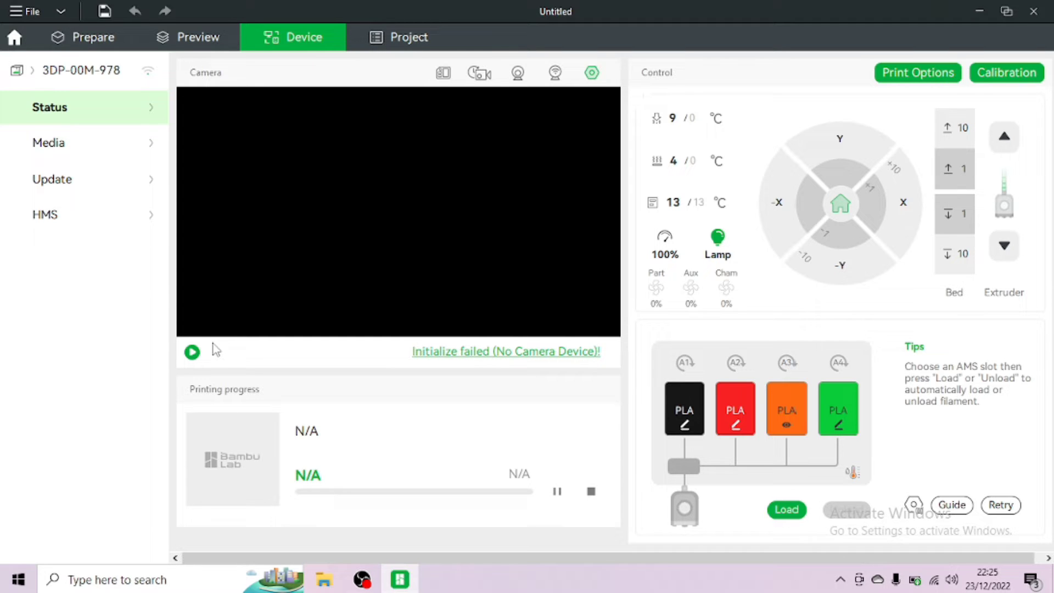
left_click(192, 352)
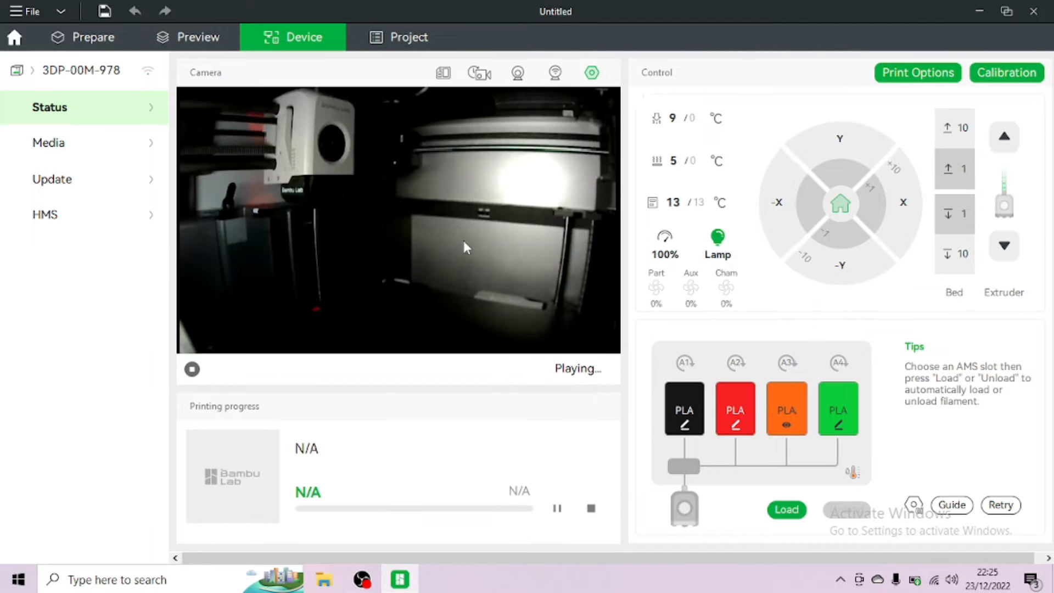
left_click(591, 74)
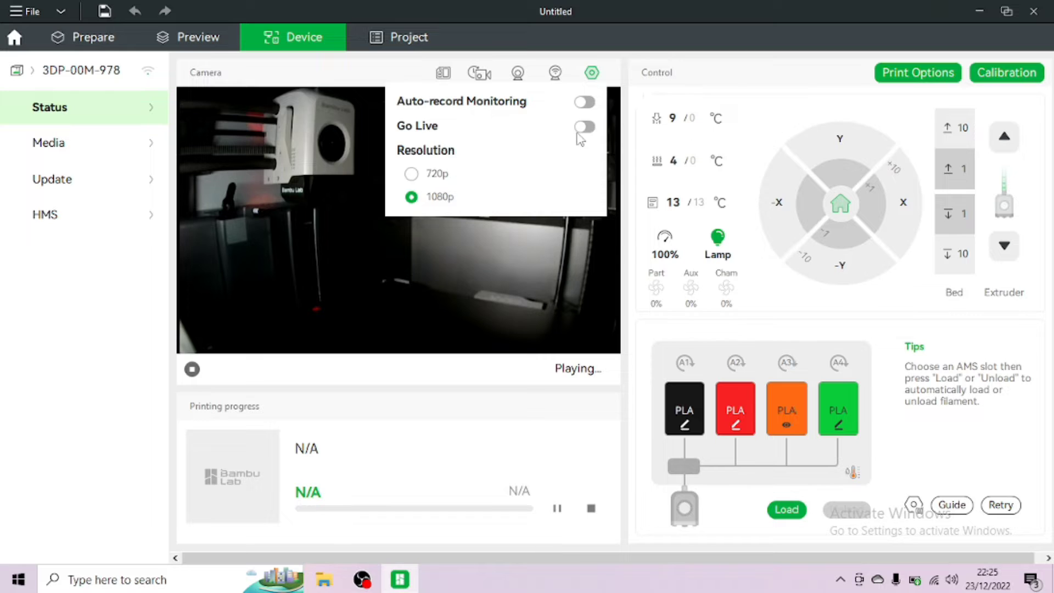
left_click(586, 134)
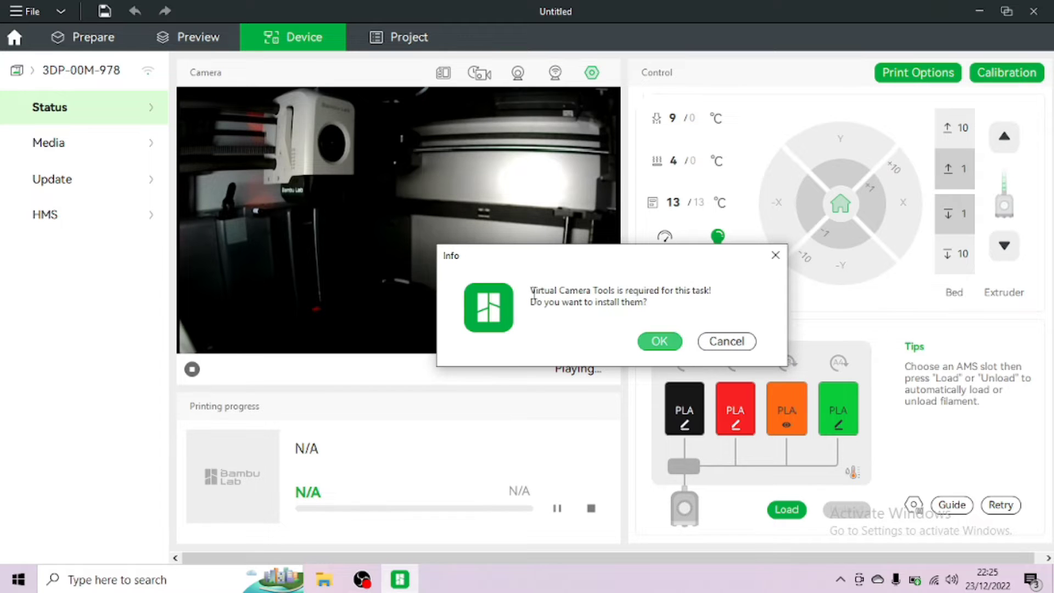
left_click_drag(532, 292, 671, 312)
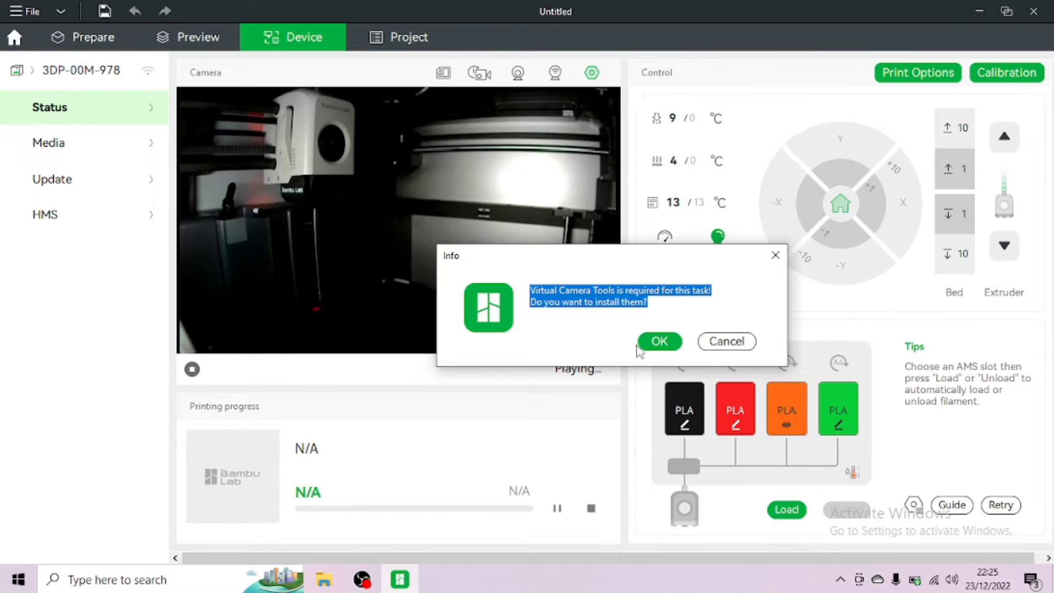
left_click(674, 348)
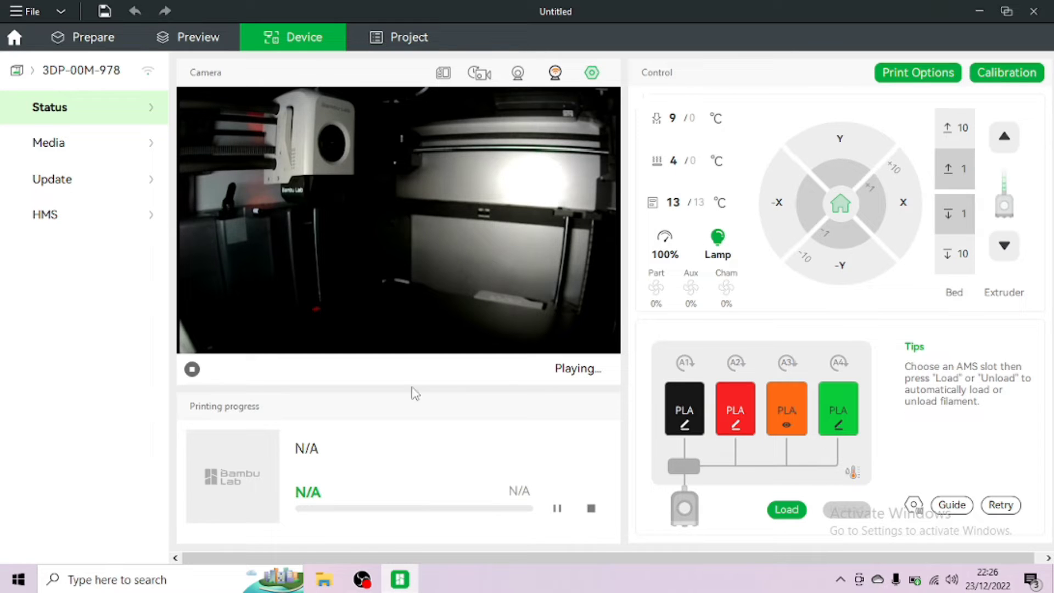
Step: Reopen Camera Setting and follow its guide link to the wiki's 'Streaming video of Bambu Printer' page
left_click(591, 73)
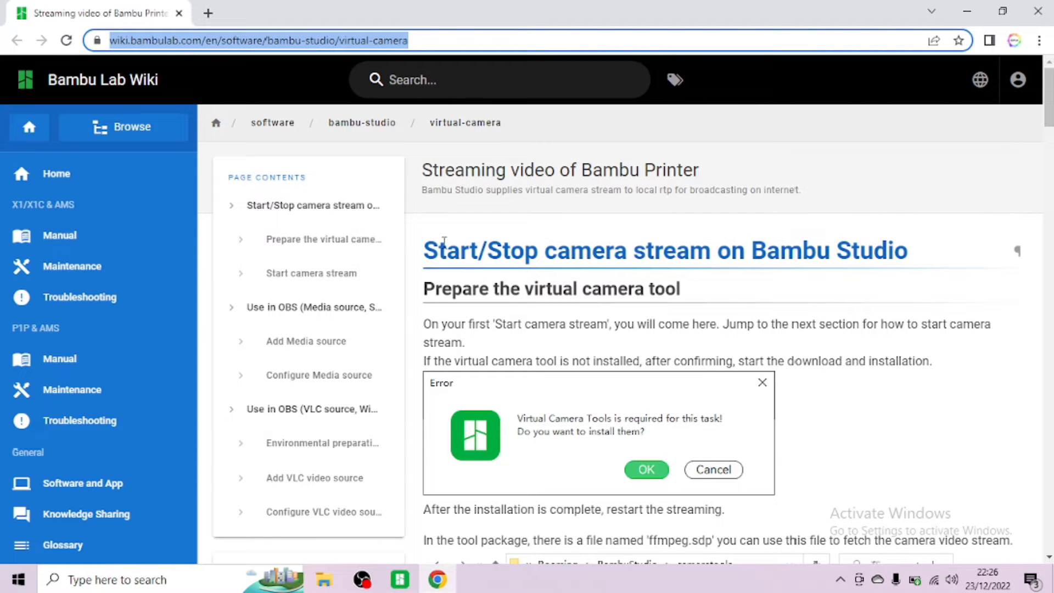
Step: Review the wiki's Start/Stop camera stream section and check OBS's still-empty scene
left_click_drag(428, 256, 926, 269)
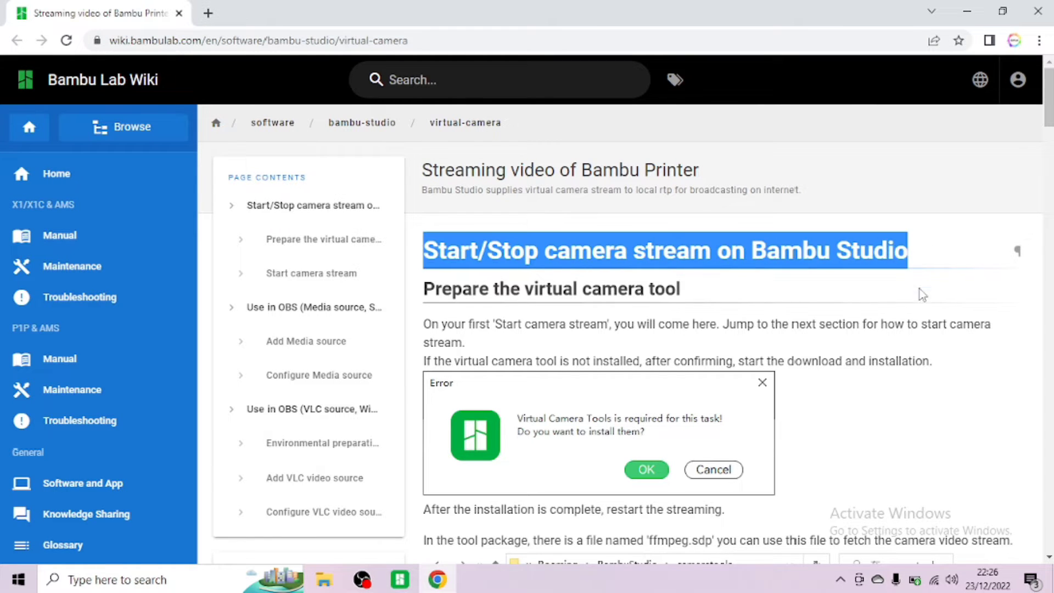
left_click(909, 422)
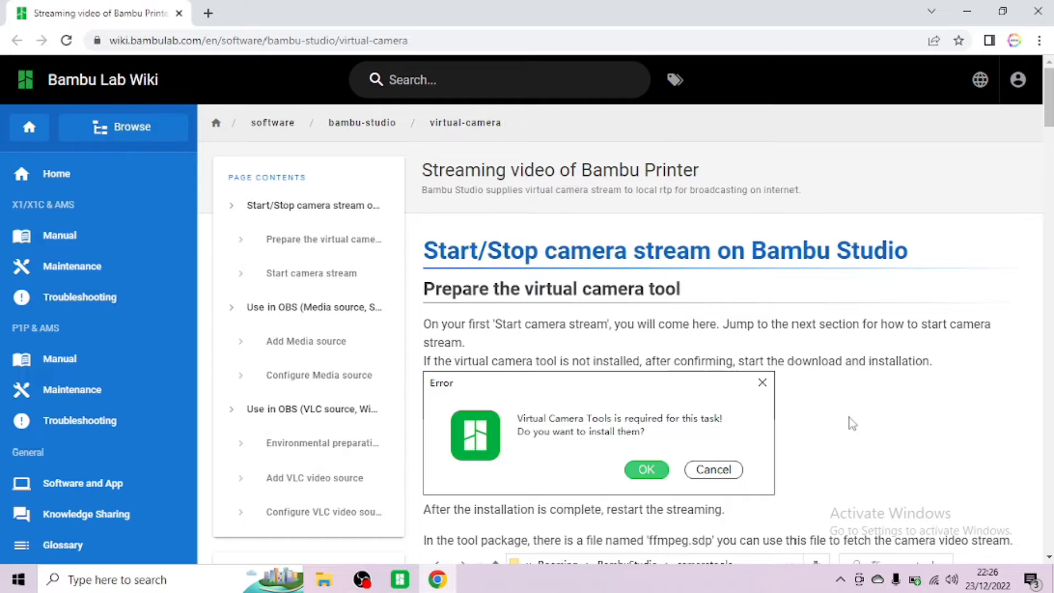
left_click(360, 582)
left_click(432, 512)
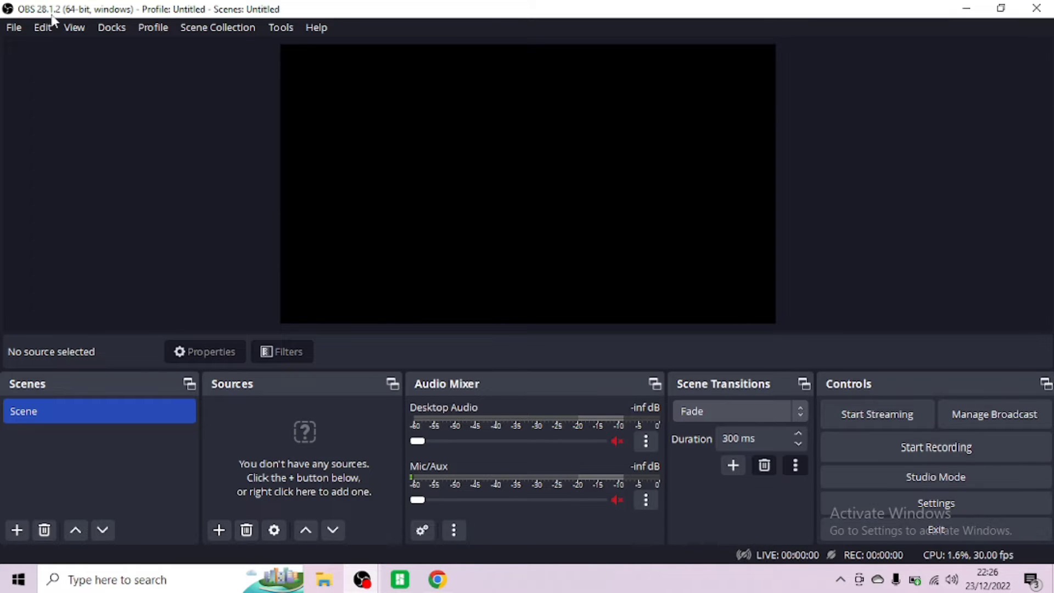
left_click(437, 579)
Step: Scroll the wiki down through 'Use in OBS' to the Add Media source screenshot
scroll(729, 444, "down", 12)
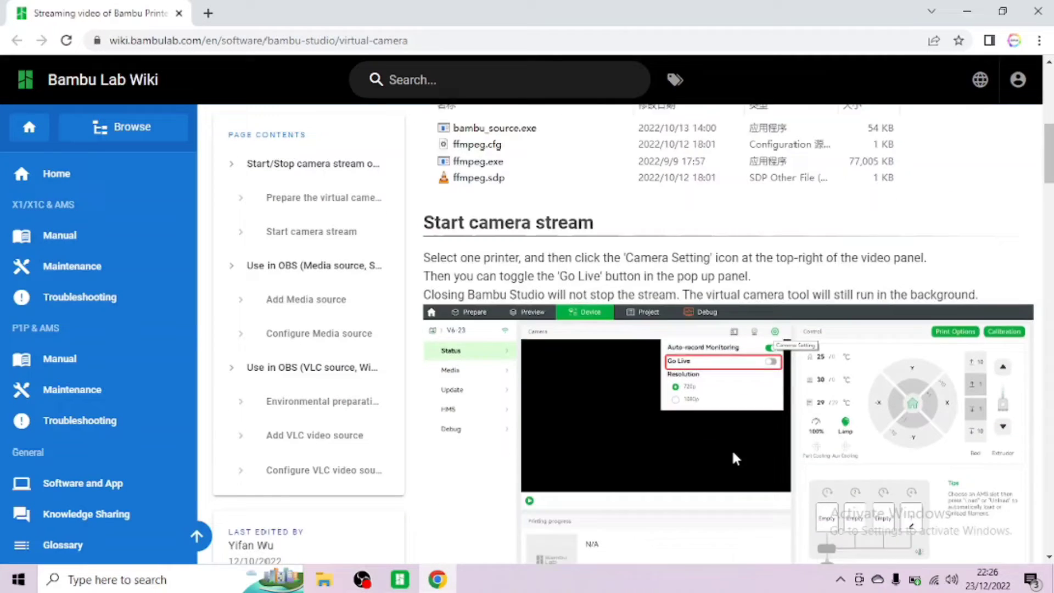
scroll(735, 458, "down", 10)
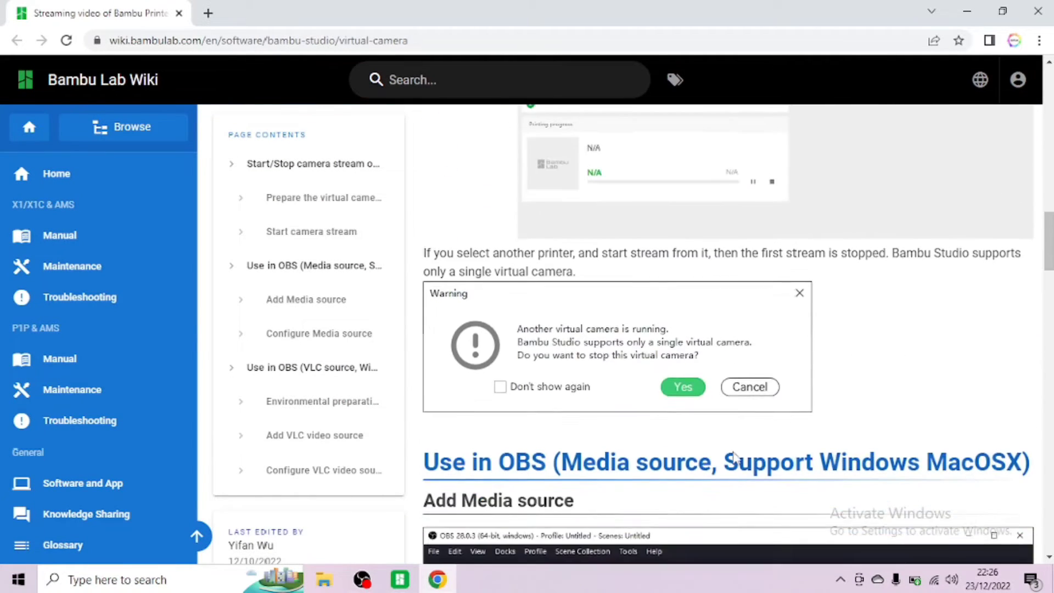
left_click_drag(431, 307, 551, 307)
left_click(670, 353)
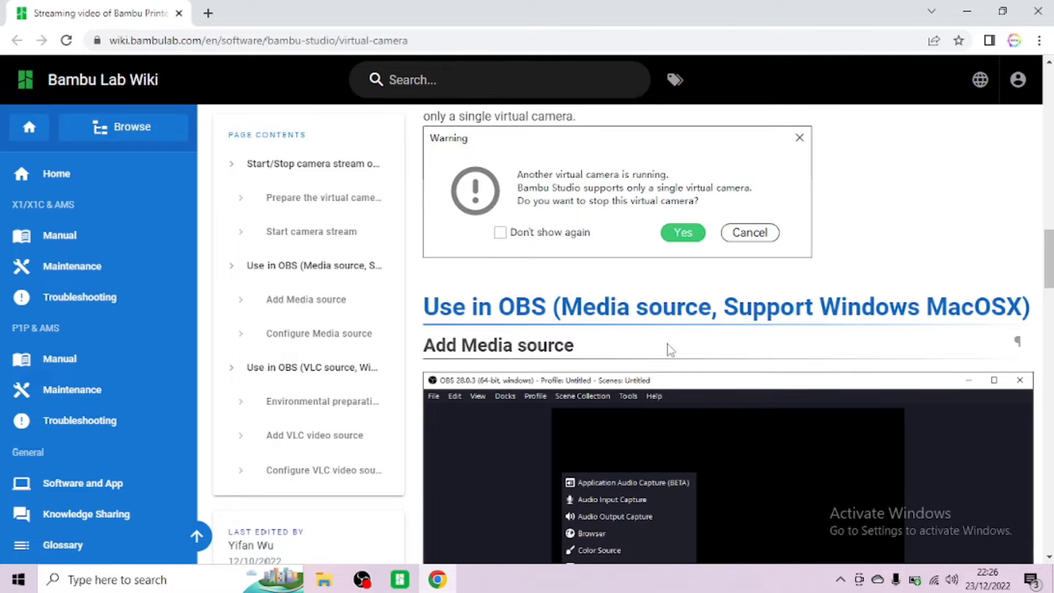
scroll(670, 352, "down", 4)
scroll(670, 351, "down", 1)
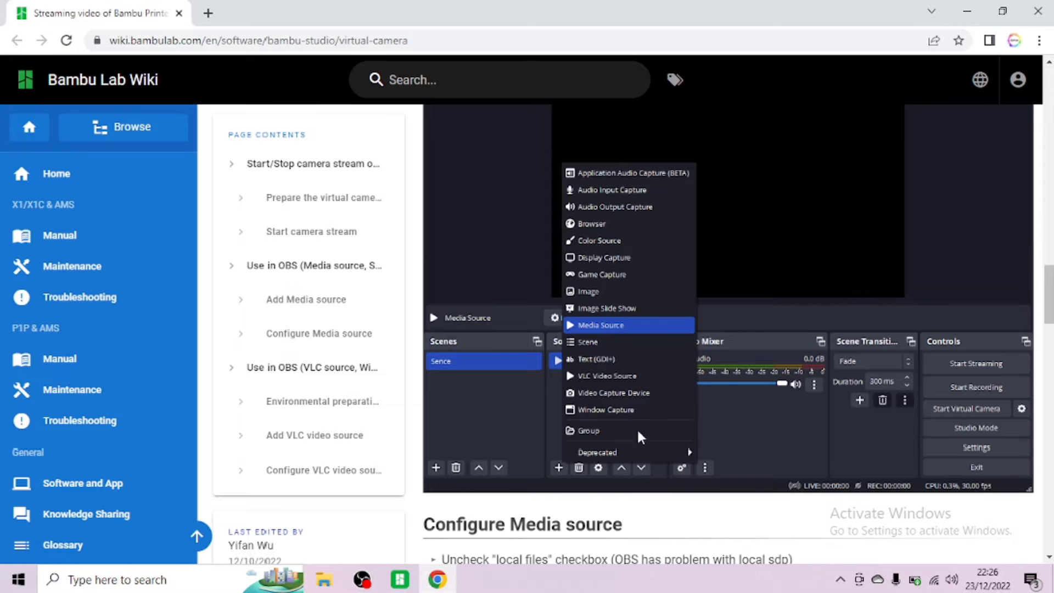
left_click(361, 578)
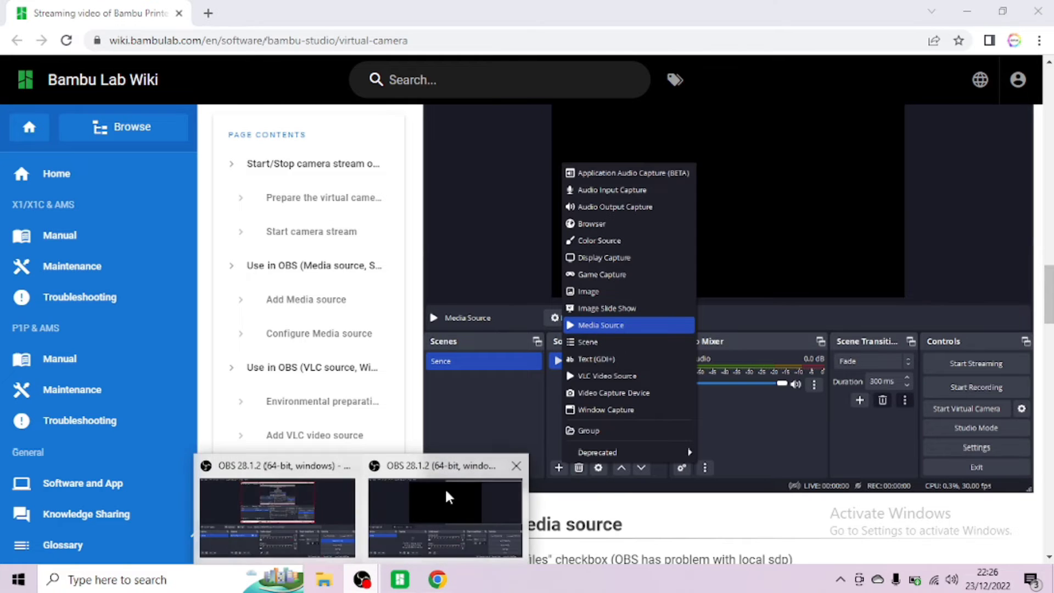
Step: Create a Media Source from the Sources + menu named 'Bambu X1 live stream 3DPUK'
left_click(446, 497)
left_click(220, 530)
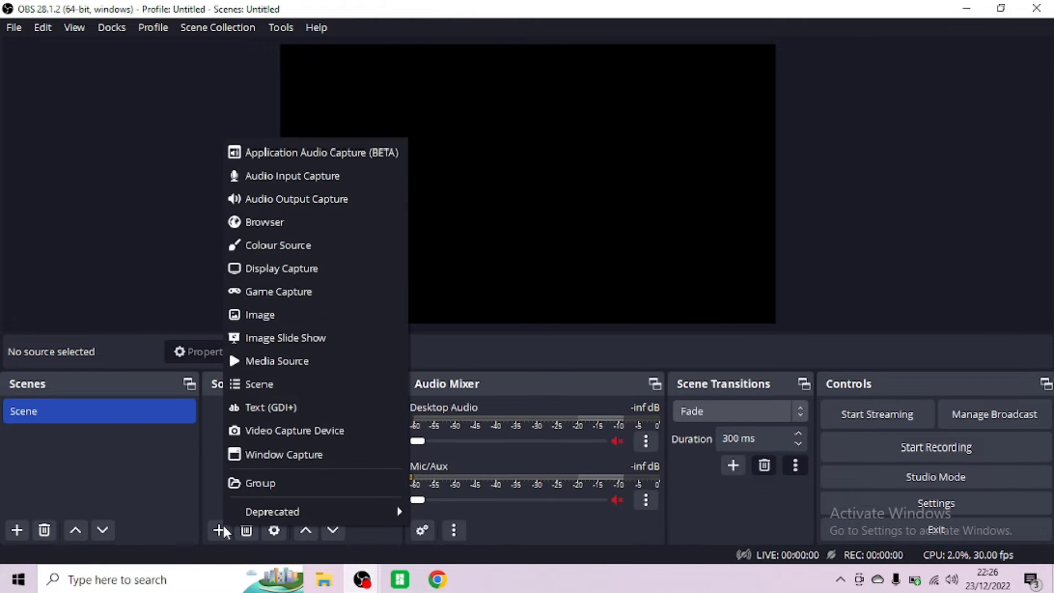
left_click(265, 360)
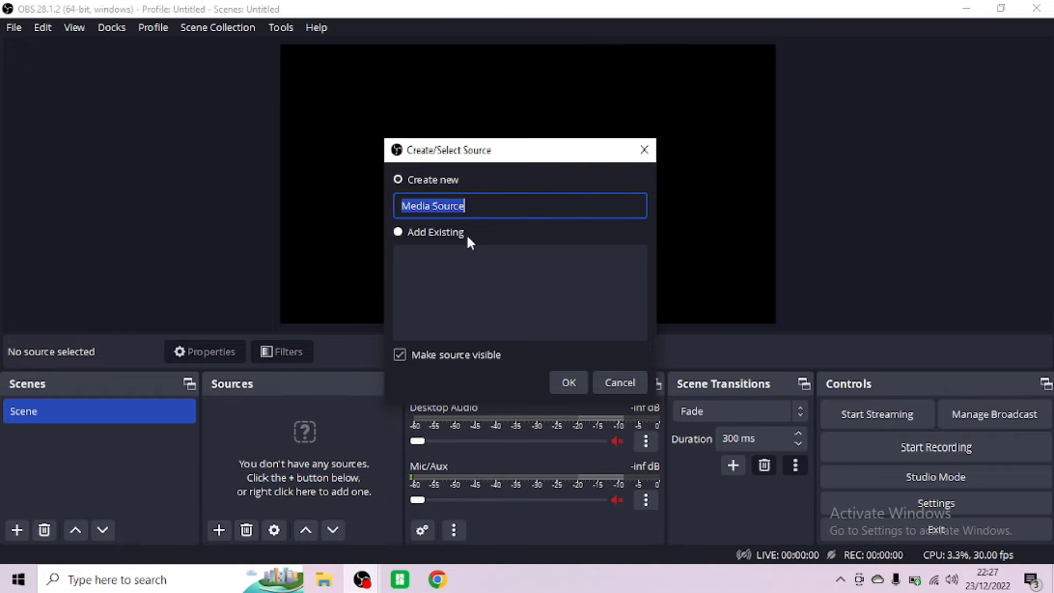
type("Bambu")
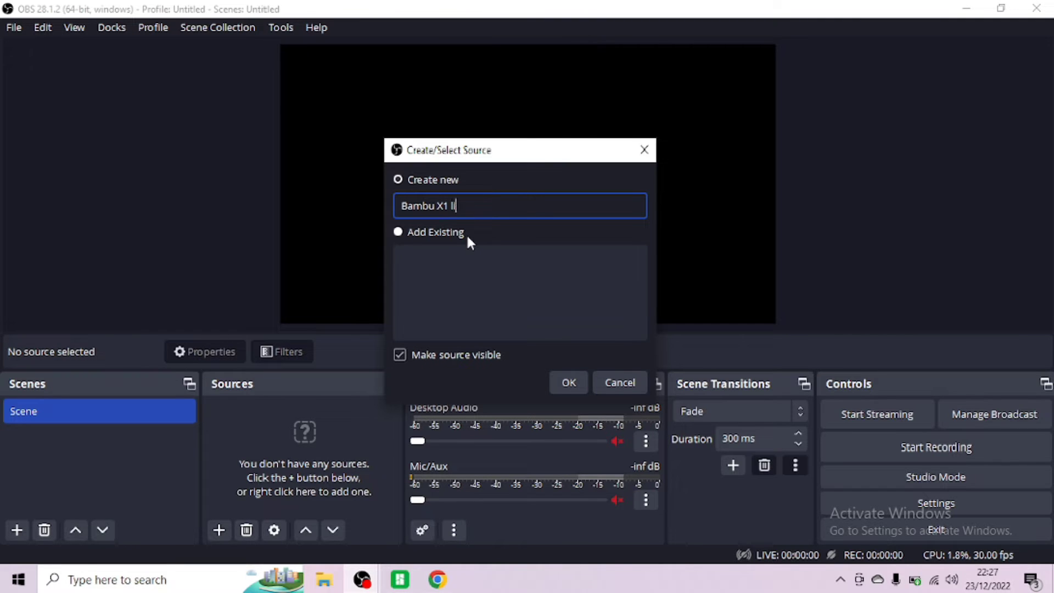
type("X1 live stream 3DPUK")
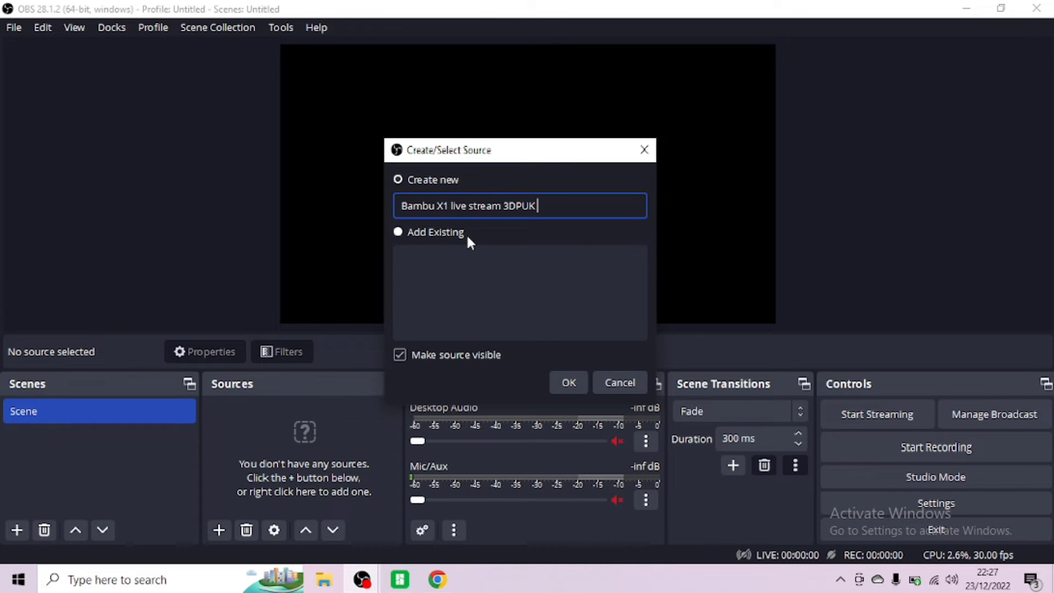
left_click(560, 380)
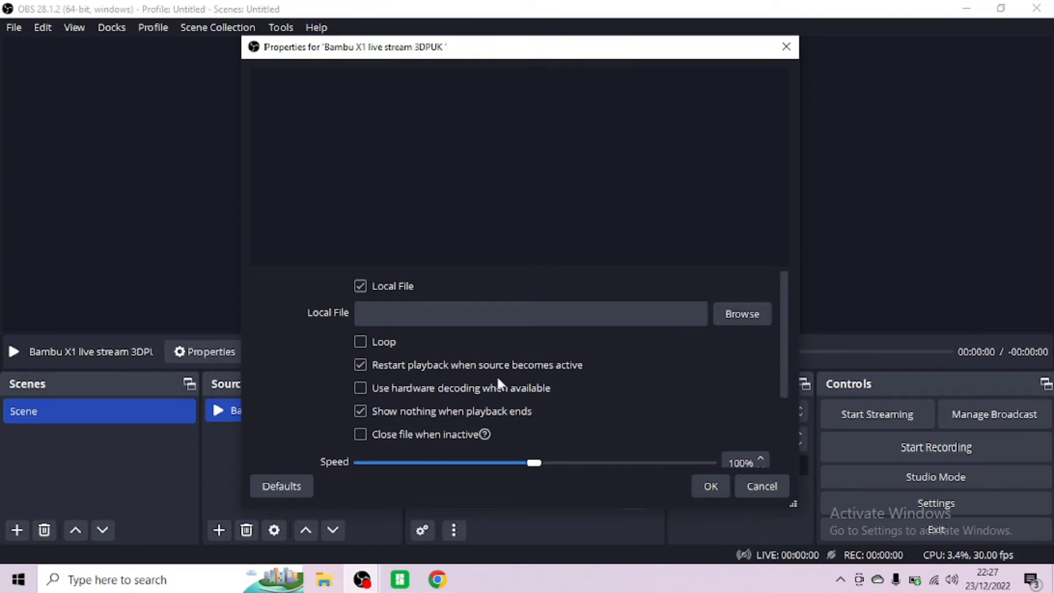
Step: Uncheck Local File in the OBS media source, then scroll the wiki to the configuration-folder step
left_click(437, 579)
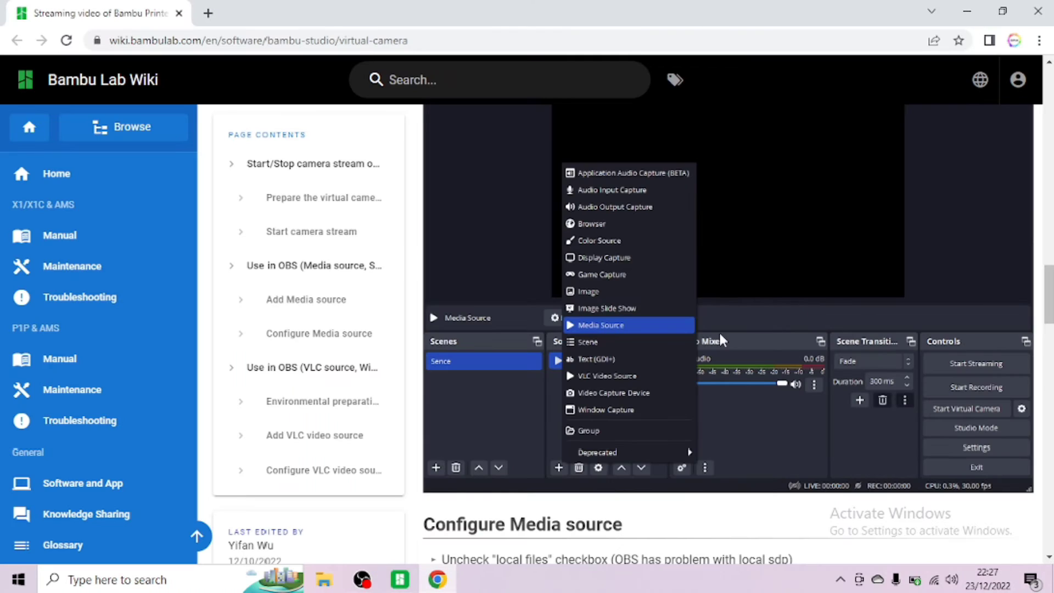
scroll(642, 355, "down", 4)
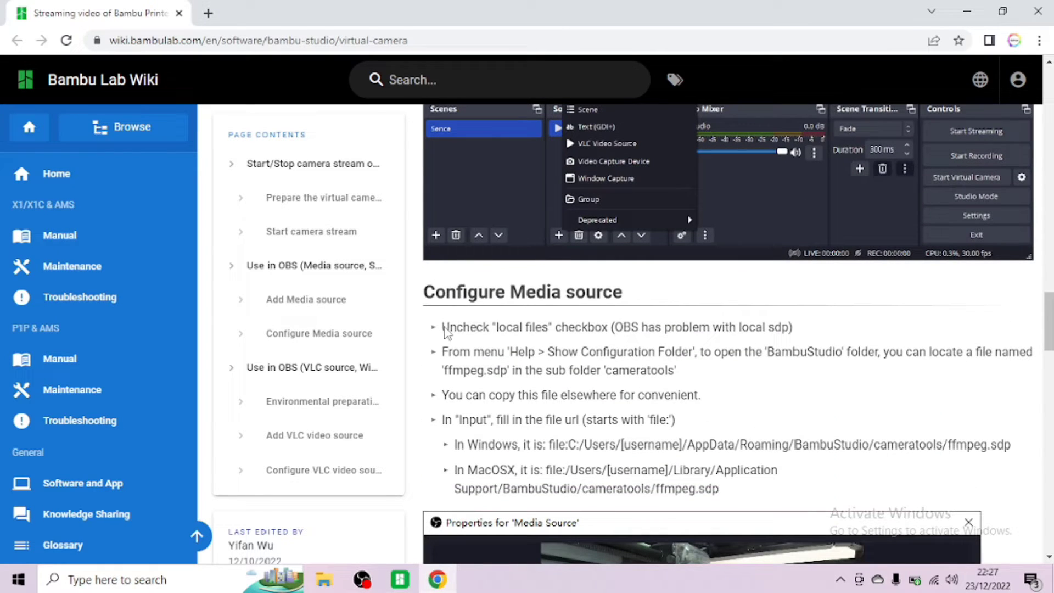
left_click_drag(443, 329, 806, 343)
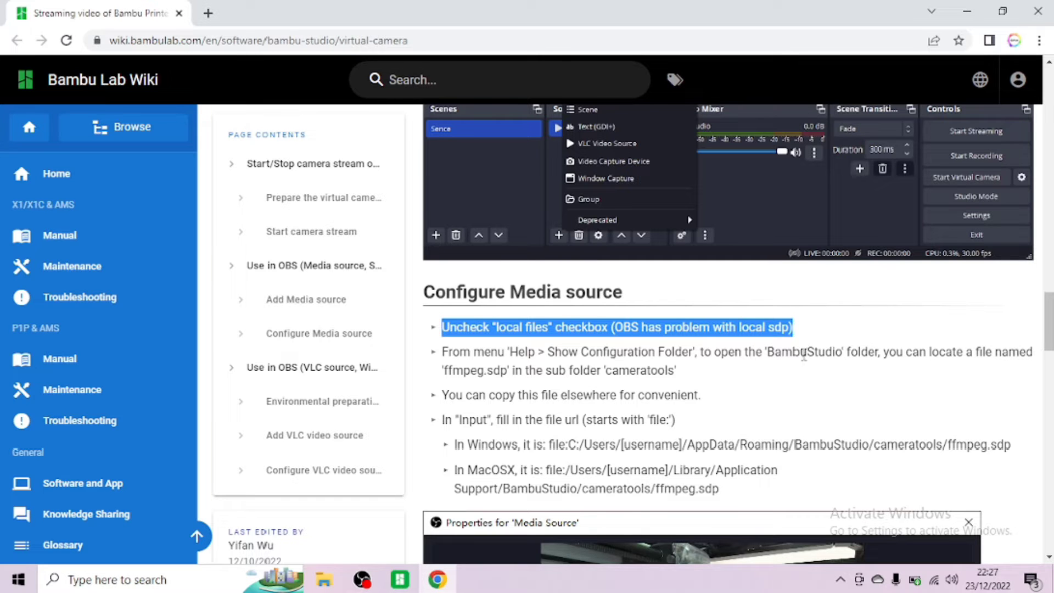
left_click(361, 579)
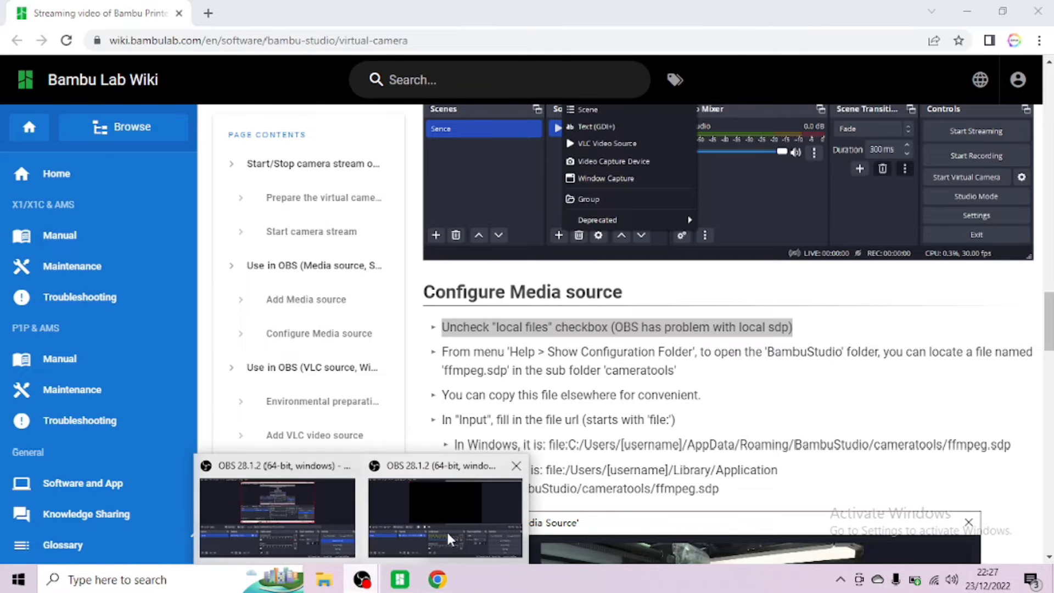
left_click(446, 529)
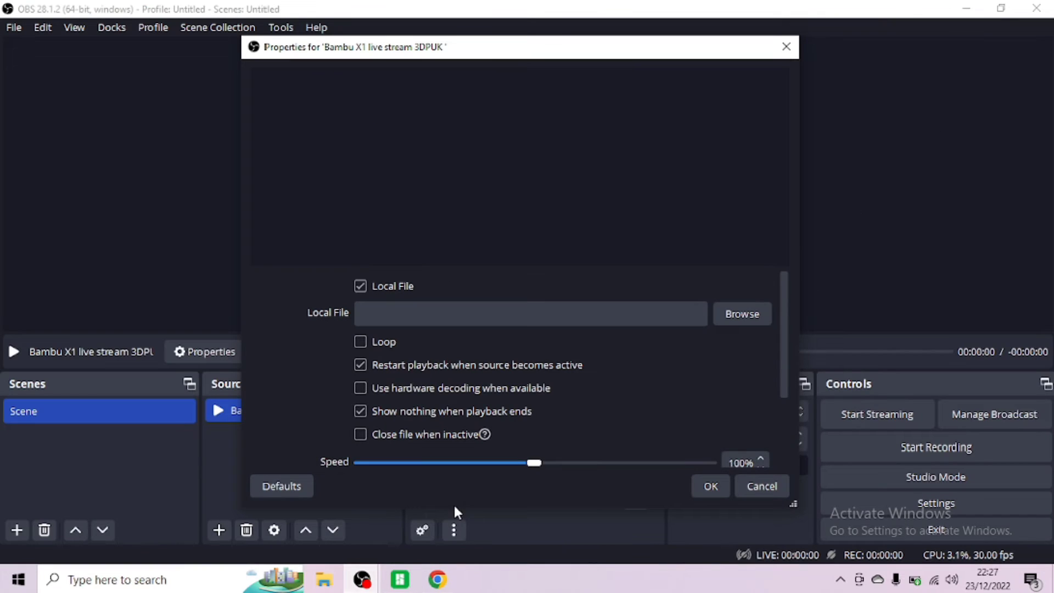
left_click(360, 287)
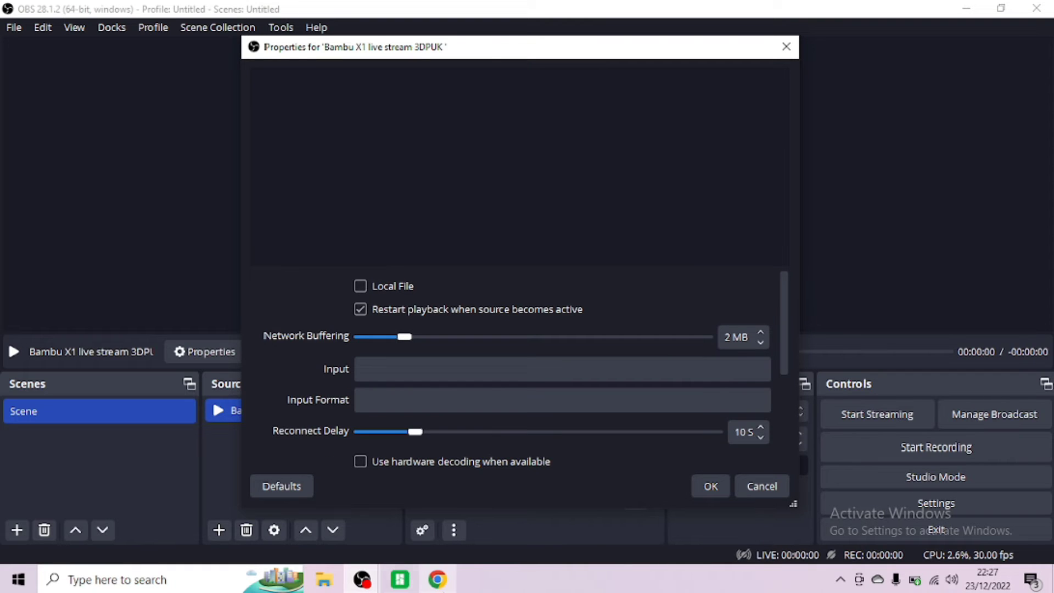
left_click(437, 579)
scroll(626, 390, "down", 2)
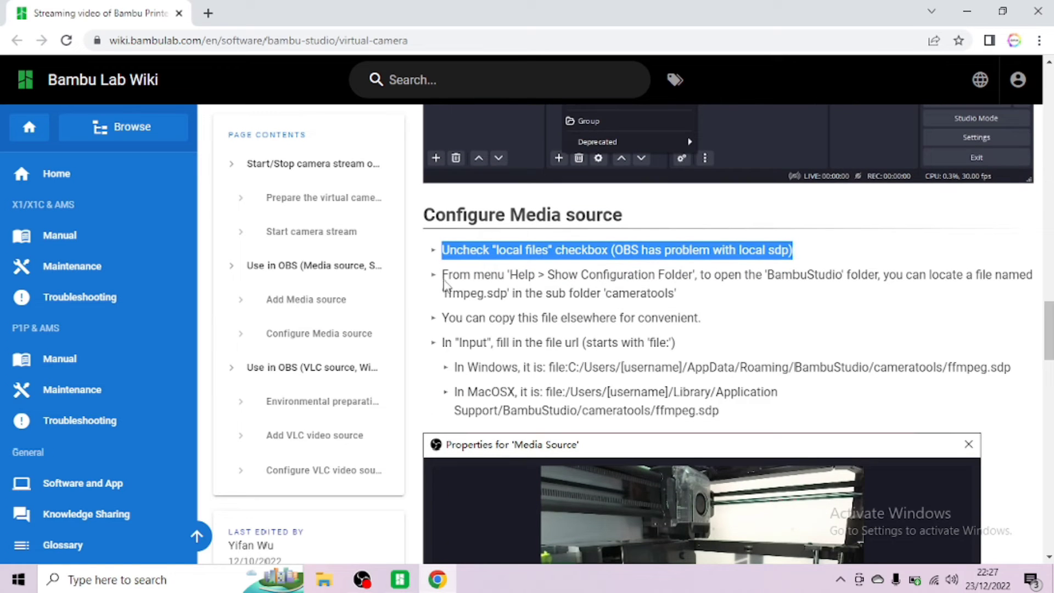
left_click_drag(443, 277, 685, 302)
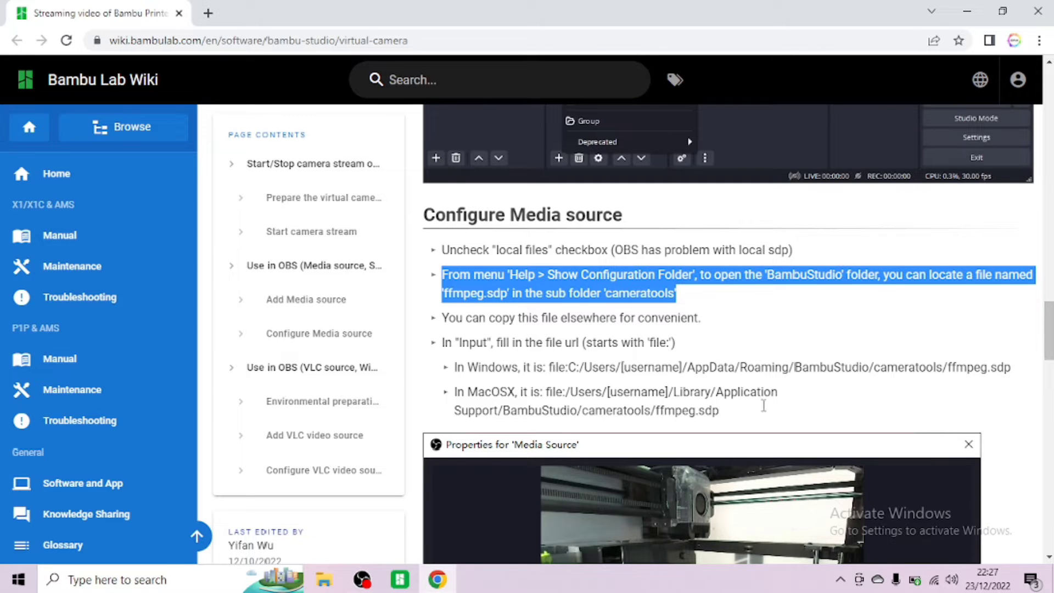
Step: Open Help > Show Configuration Folder, view the cameratools folder, and close File Explorer
left_click(399, 579)
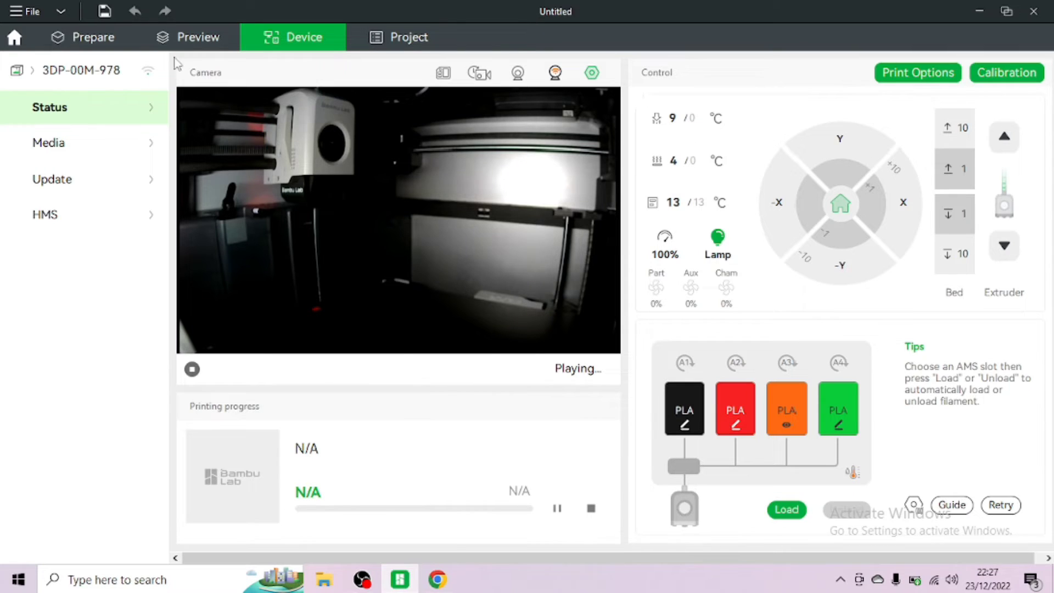
left_click(65, 13)
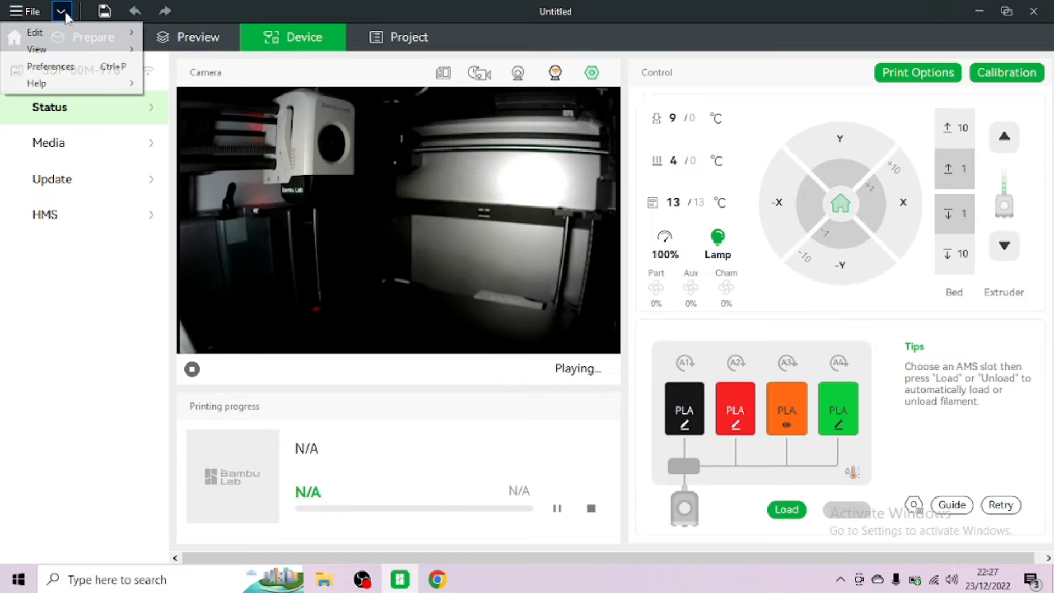
mouse_move(51, 82)
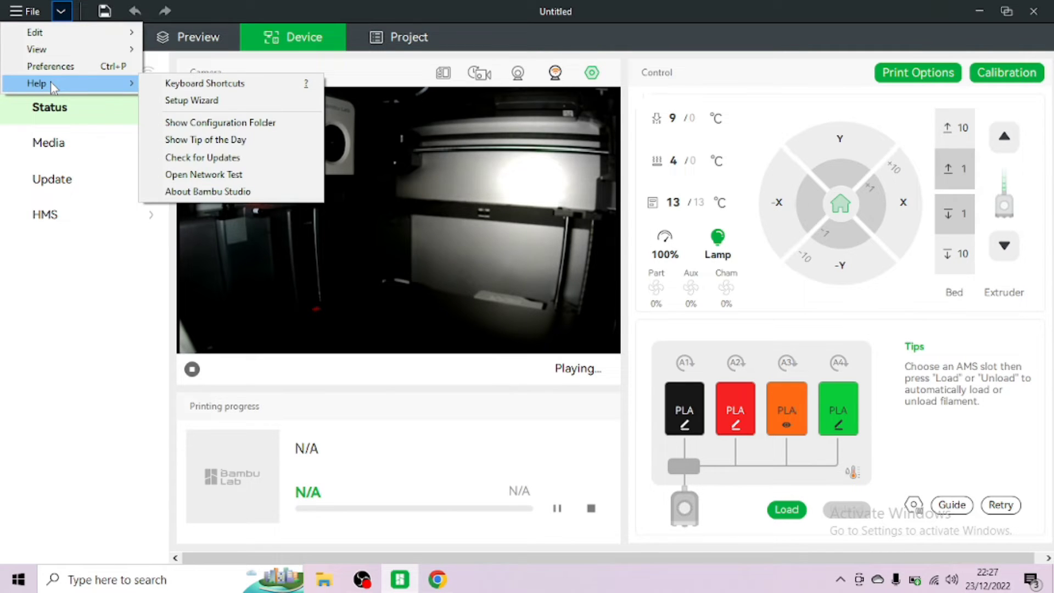
left_click(193, 123)
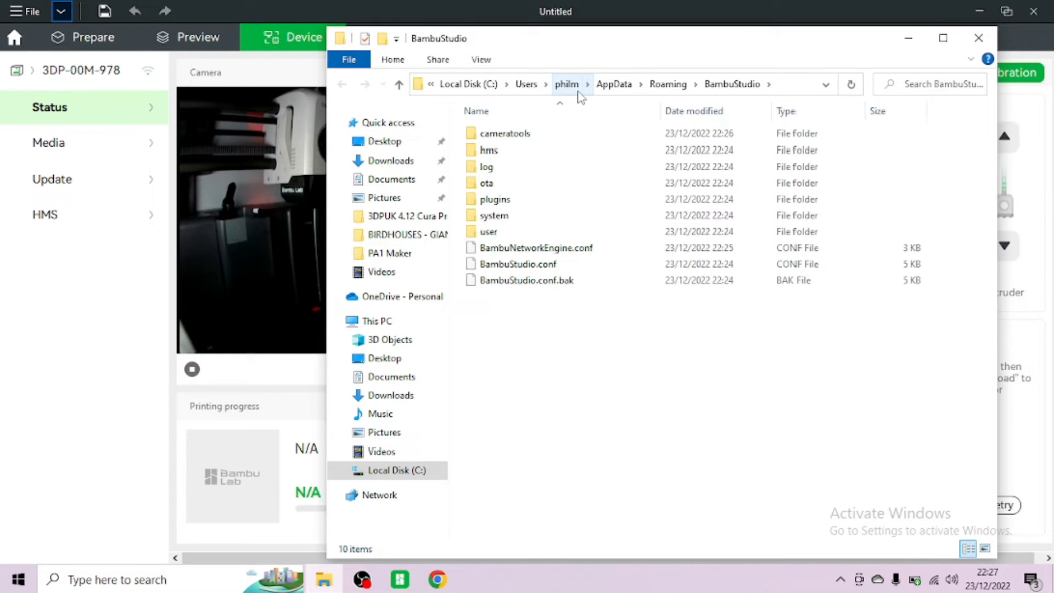
left_click(977, 37)
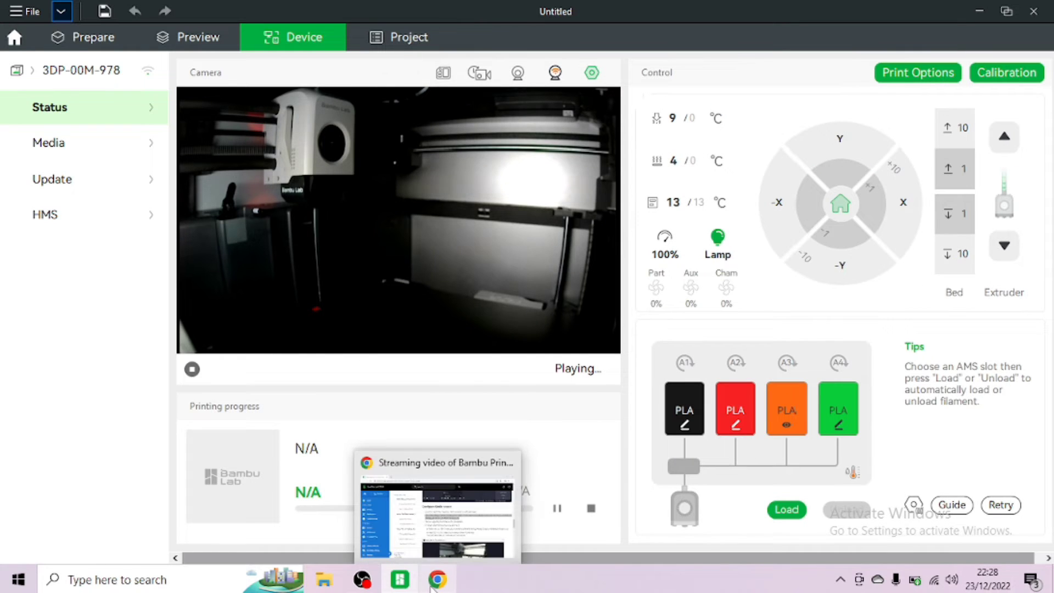
Step: Scroll the wiki to Configure Media source and bring up the OBS media source properties
left_click(445, 574)
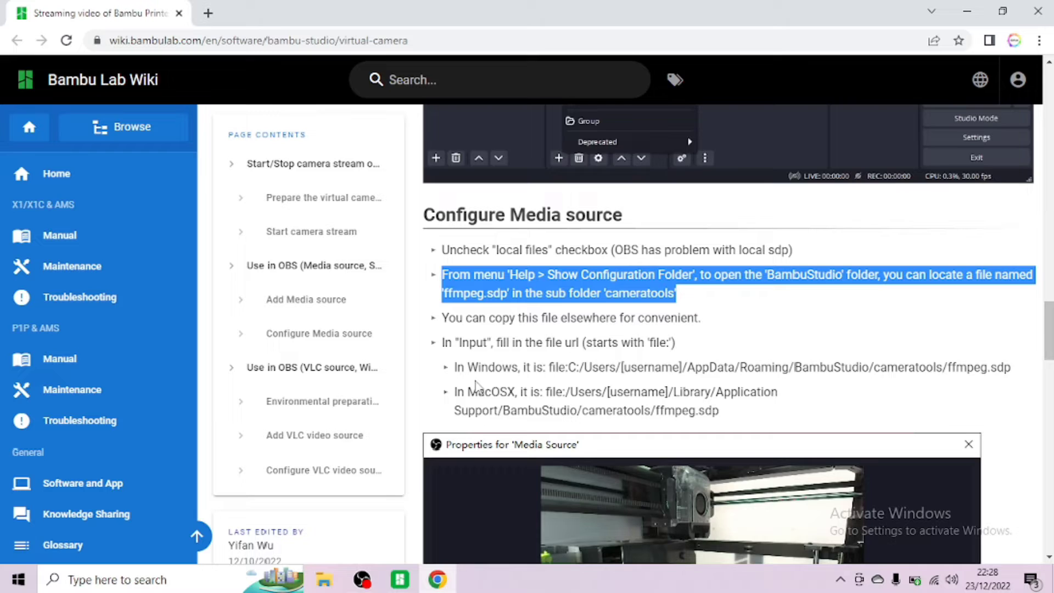
scroll(475, 387, "down", 1)
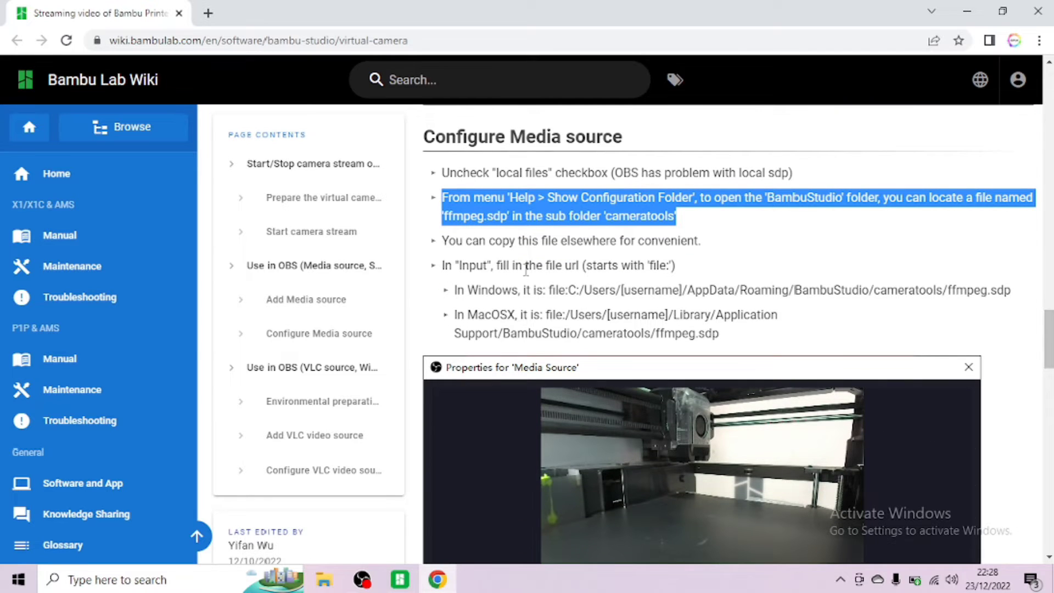
left_click(362, 579)
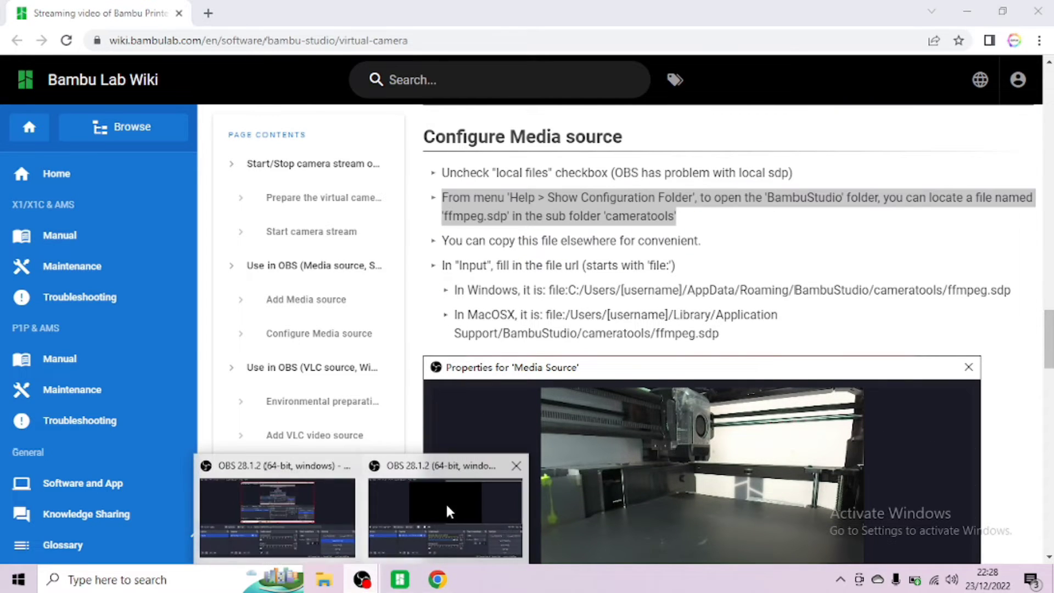
left_click(445, 502)
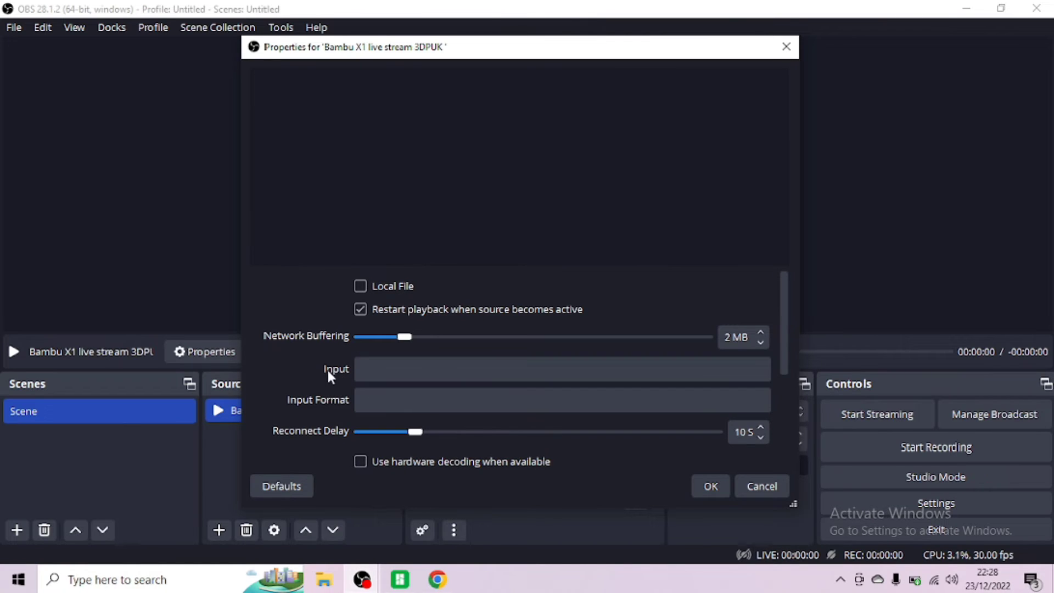
left_click(437, 579)
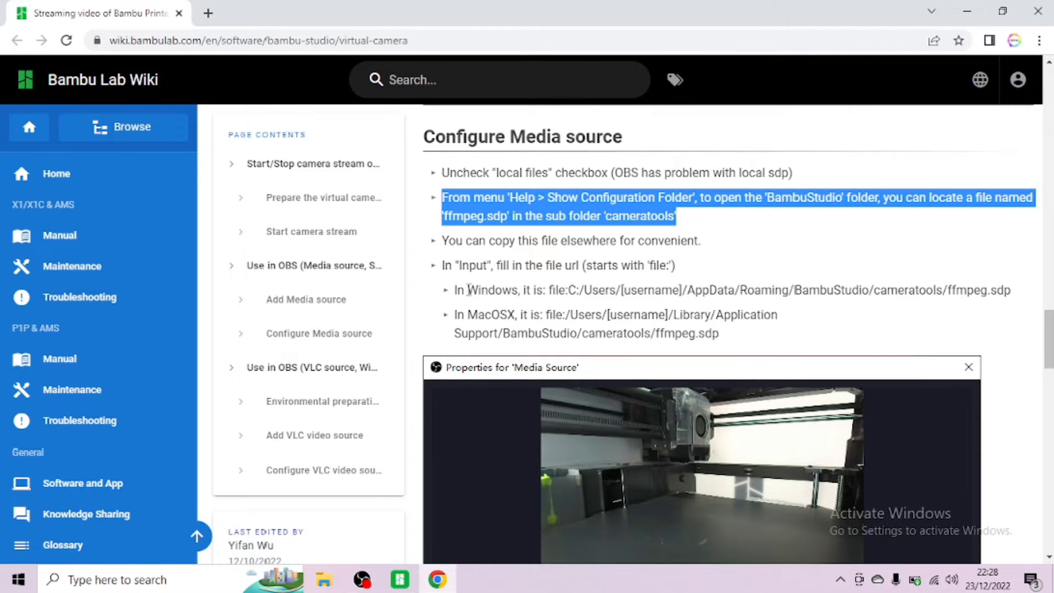
Step: Select and copy the Windows ffmpeg.sdp file path from the wiki instructions
left_click_drag(468, 289, 522, 290)
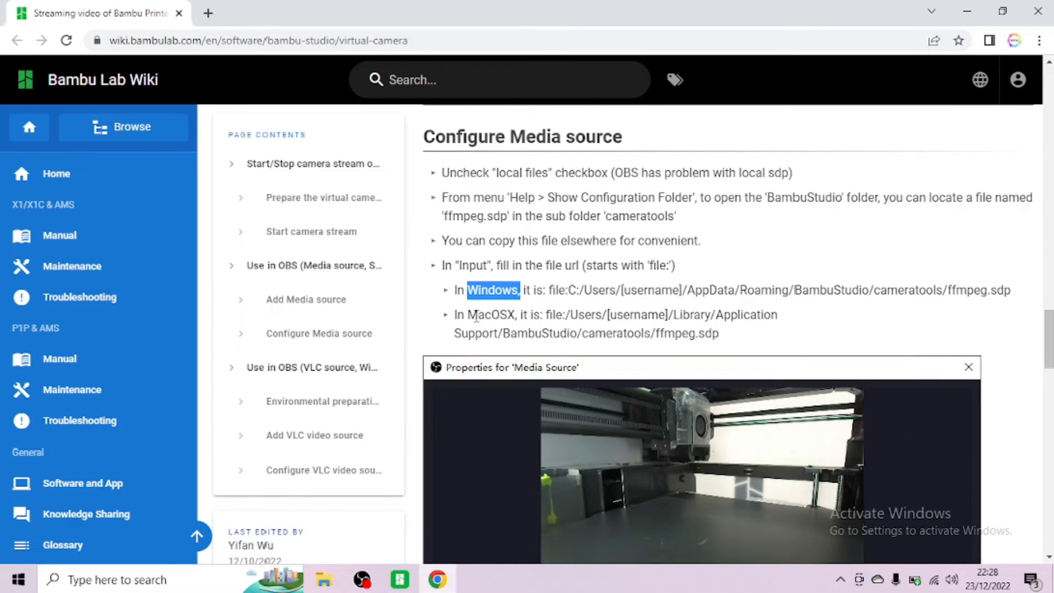
left_click_drag(468, 314, 512, 313)
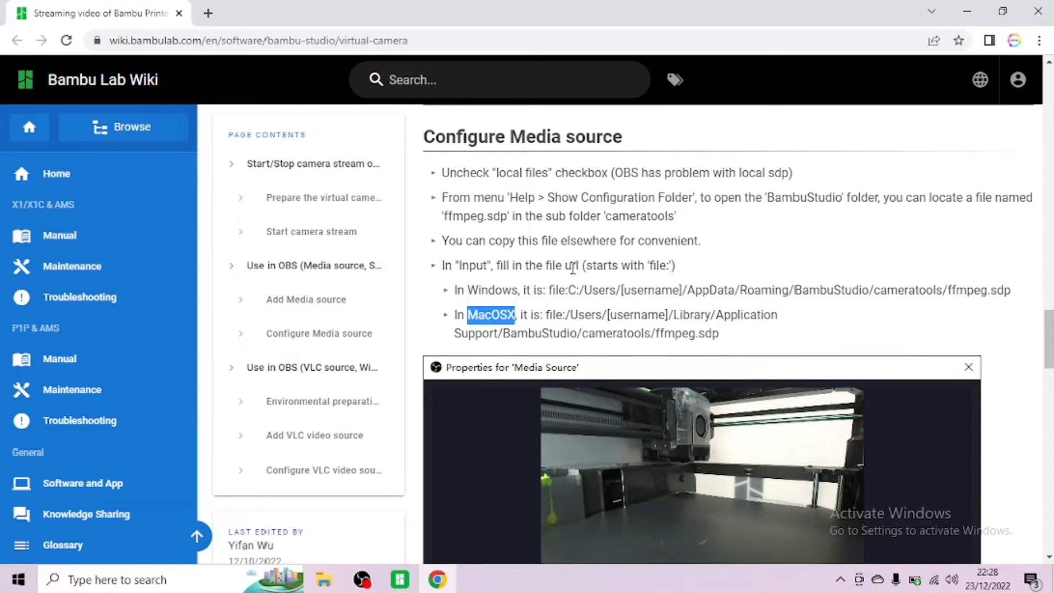
left_click(519, 311)
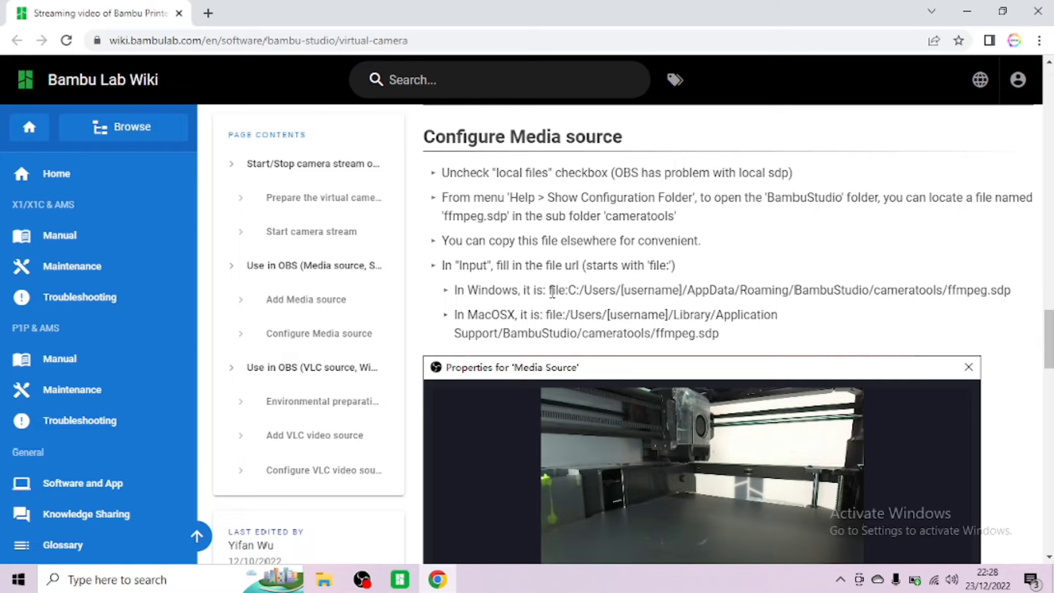
left_click_drag(551, 290, 1016, 295)
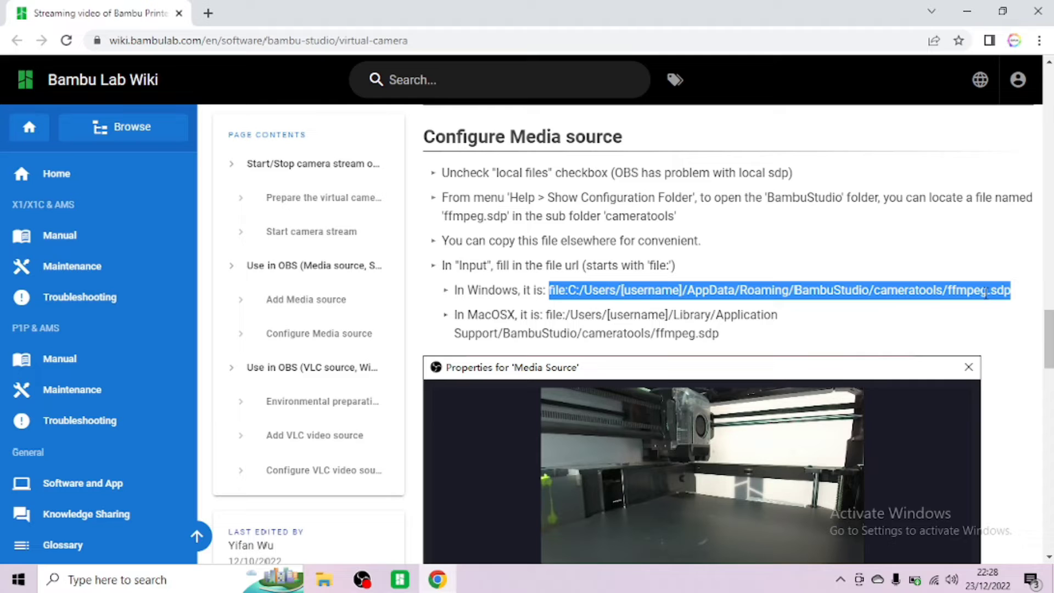
right_click(986, 291)
left_click(971, 305)
Step: Paste the copied ffmpeg.sdp path into the media source's Input field
mouse_move(376, 582)
left_click(440, 493)
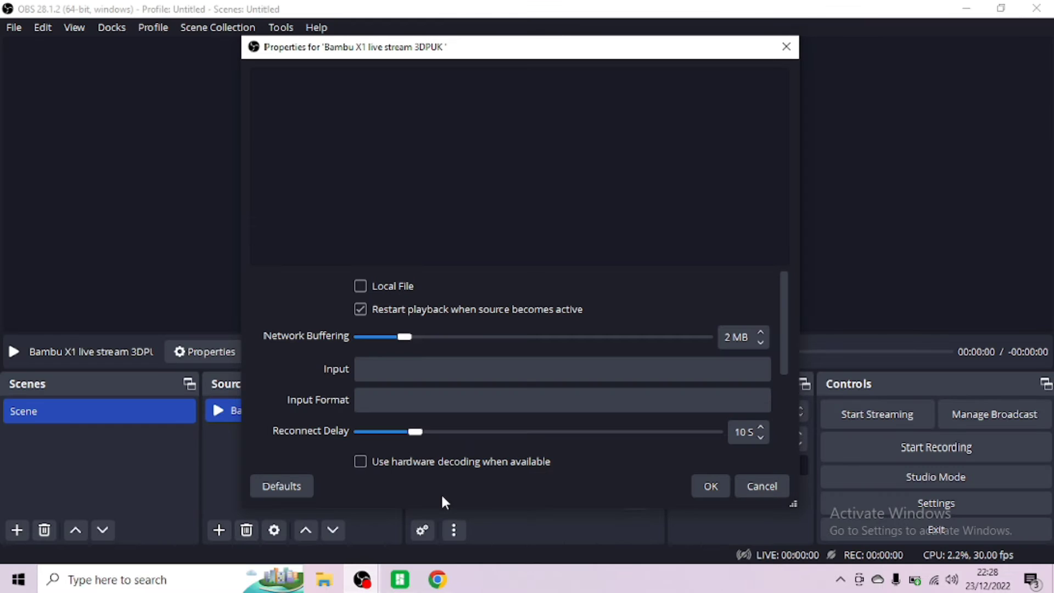
left_click(360, 371)
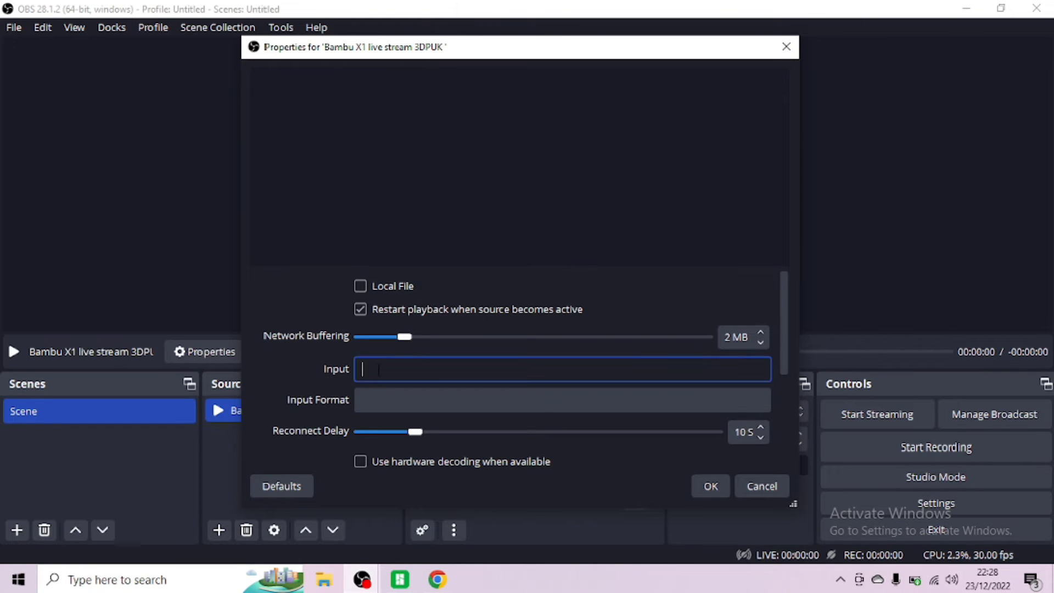
right_click(378, 370)
left_click(397, 483)
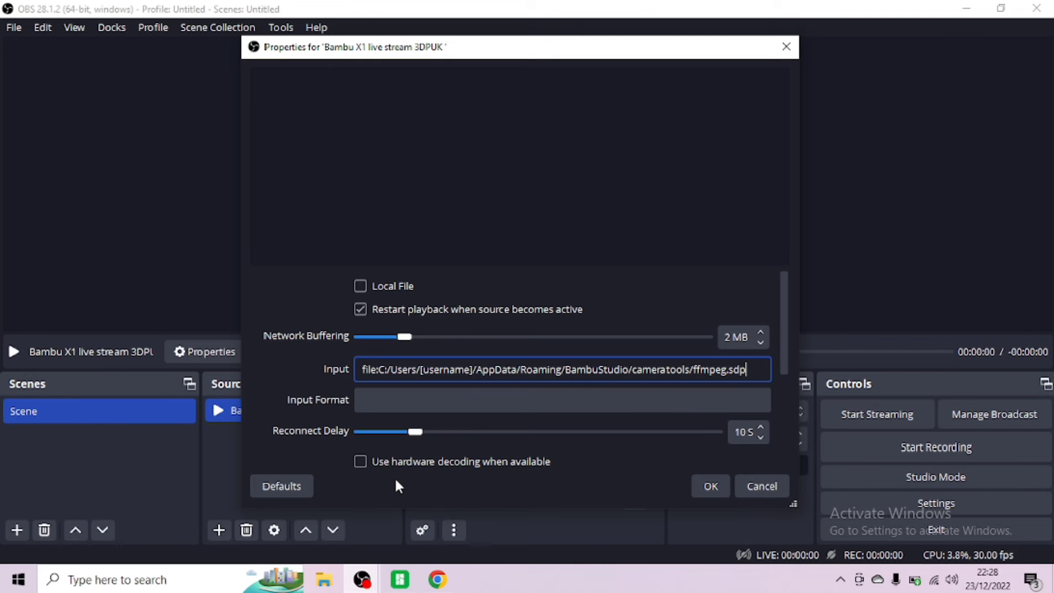
Step: Delete the [username] placeholder from the pasted Input path
left_click(438, 579)
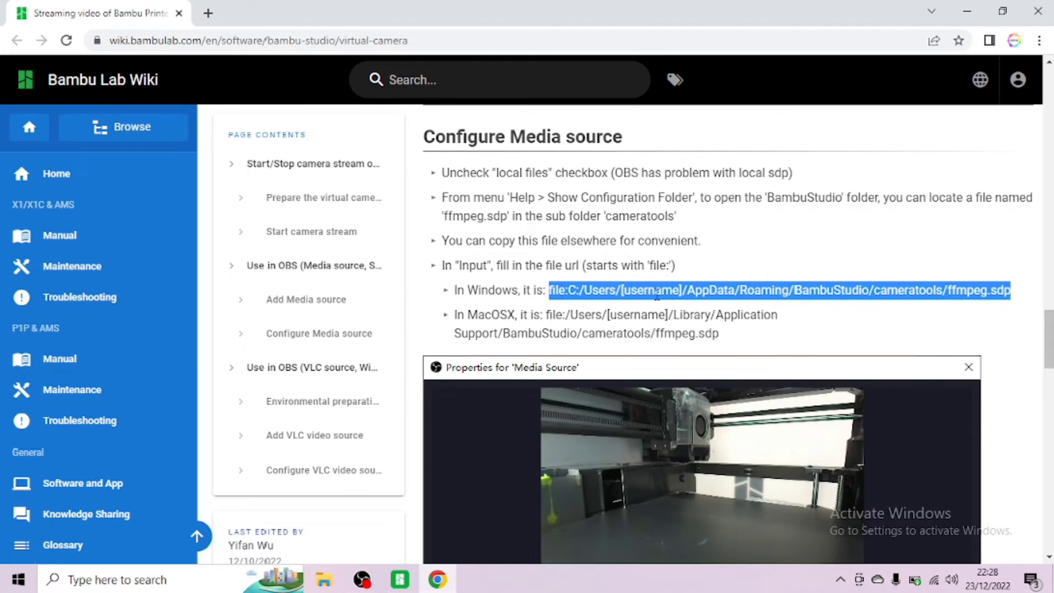
left_click(622, 294)
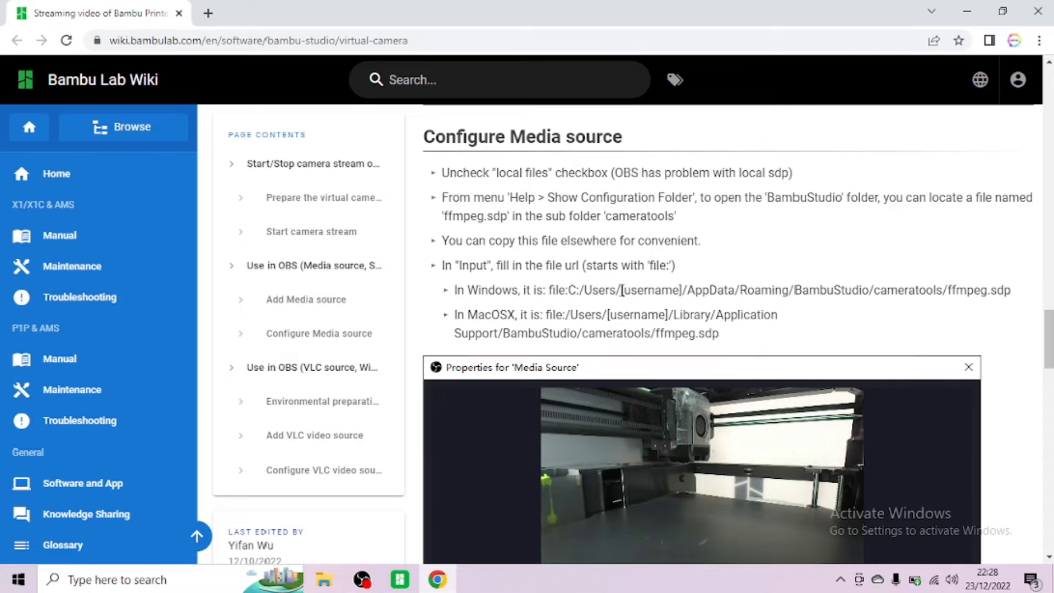
left_click_drag(621, 289, 684, 289)
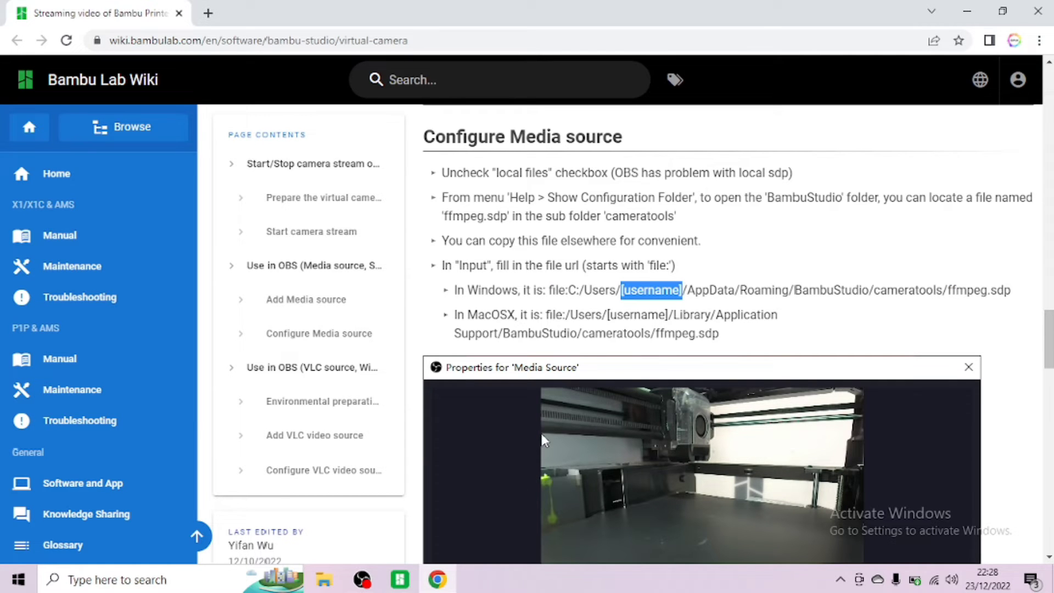
left_click(361, 579)
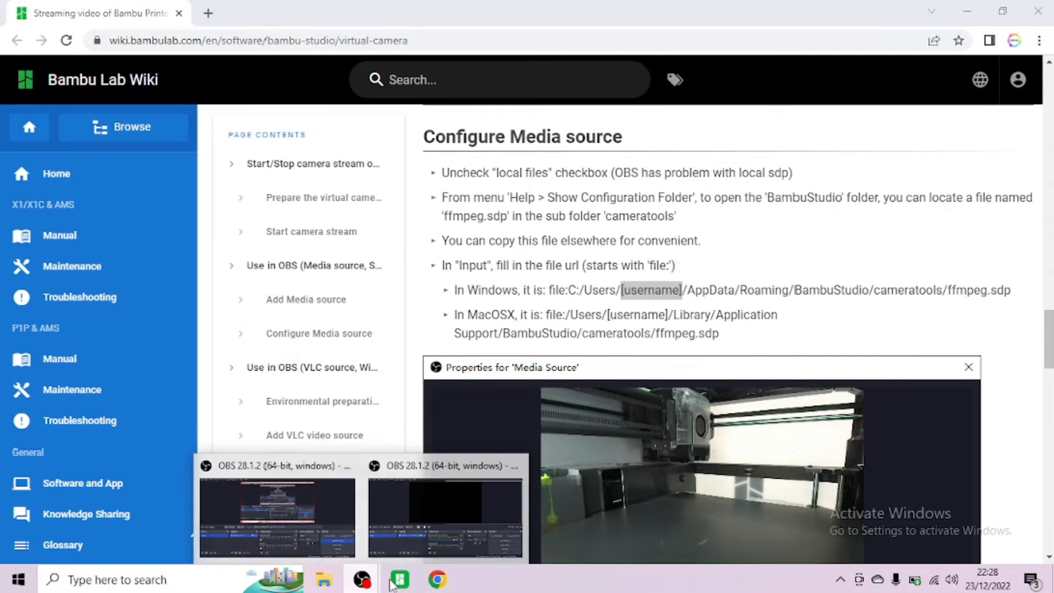
left_click(451, 501)
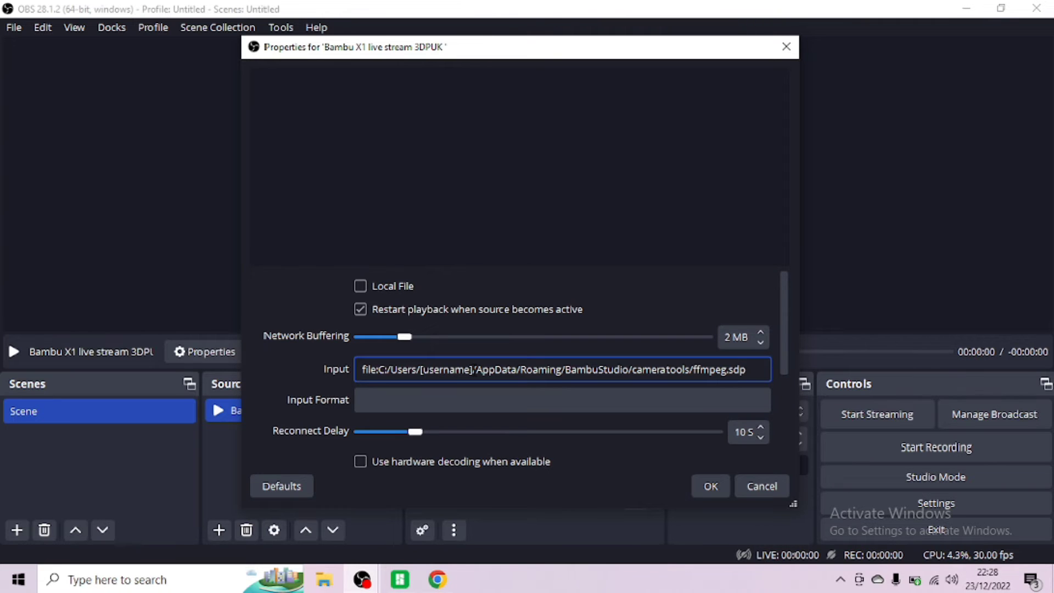
left_click_drag(472, 369, 429, 369)
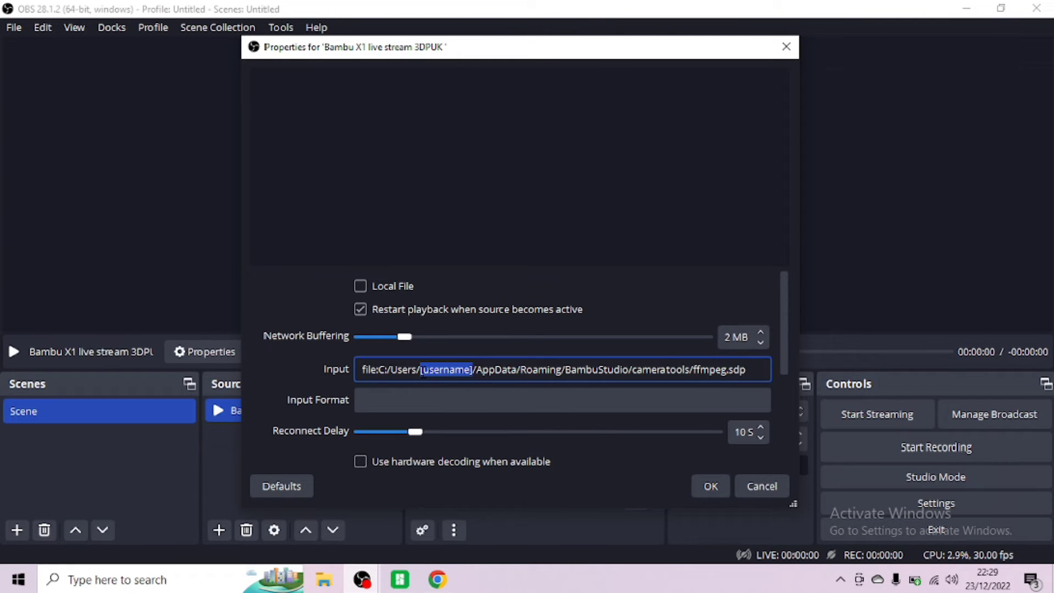
key("BackSpace")
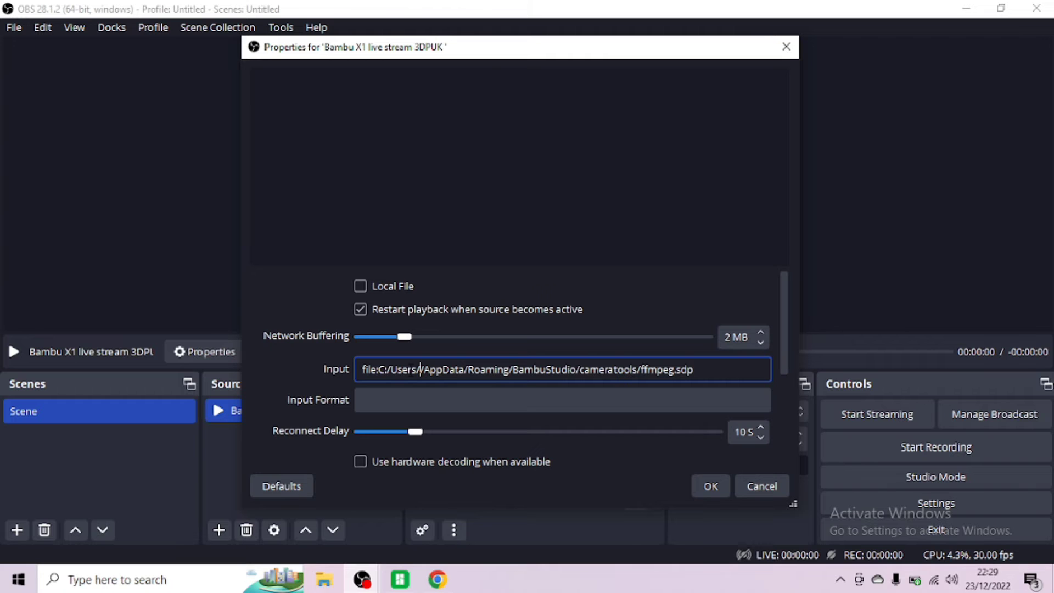
left_click(399, 579)
left_click(73, 11)
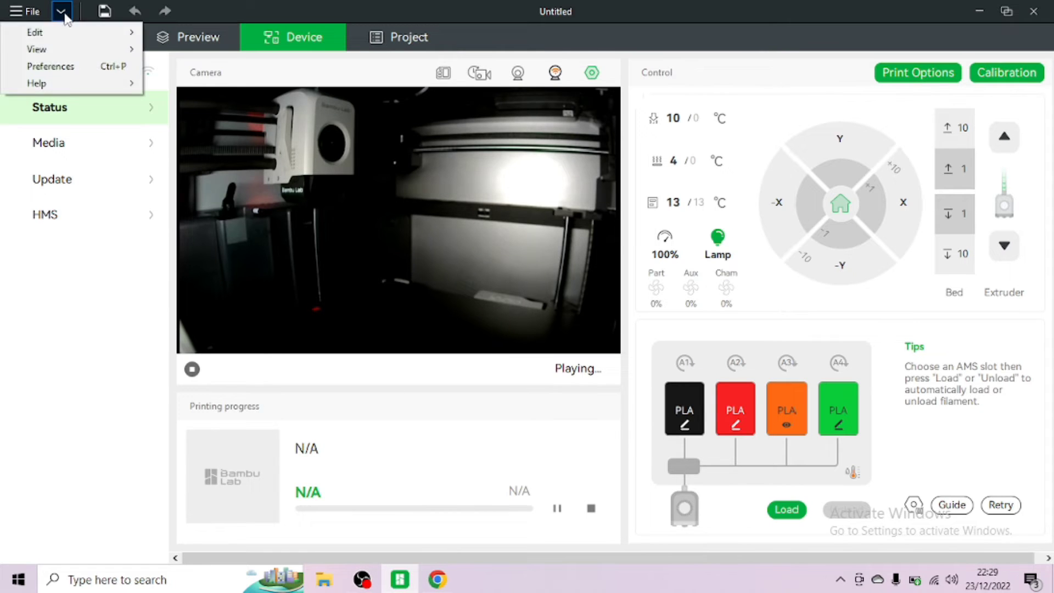
left_click(76, 82)
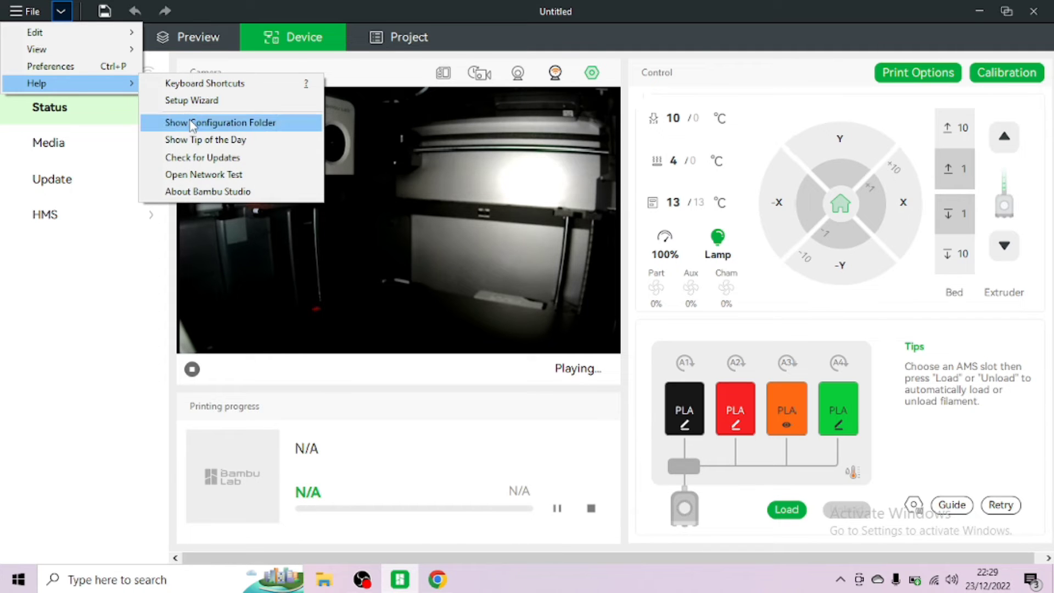
left_click(182, 121)
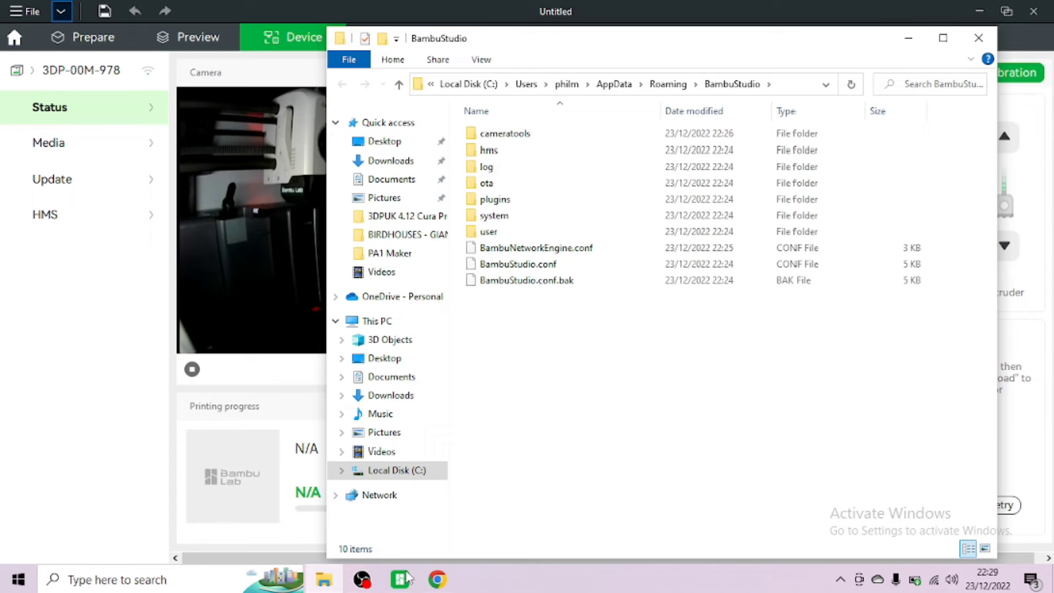
mouse_move(362, 579)
left_click(453, 509)
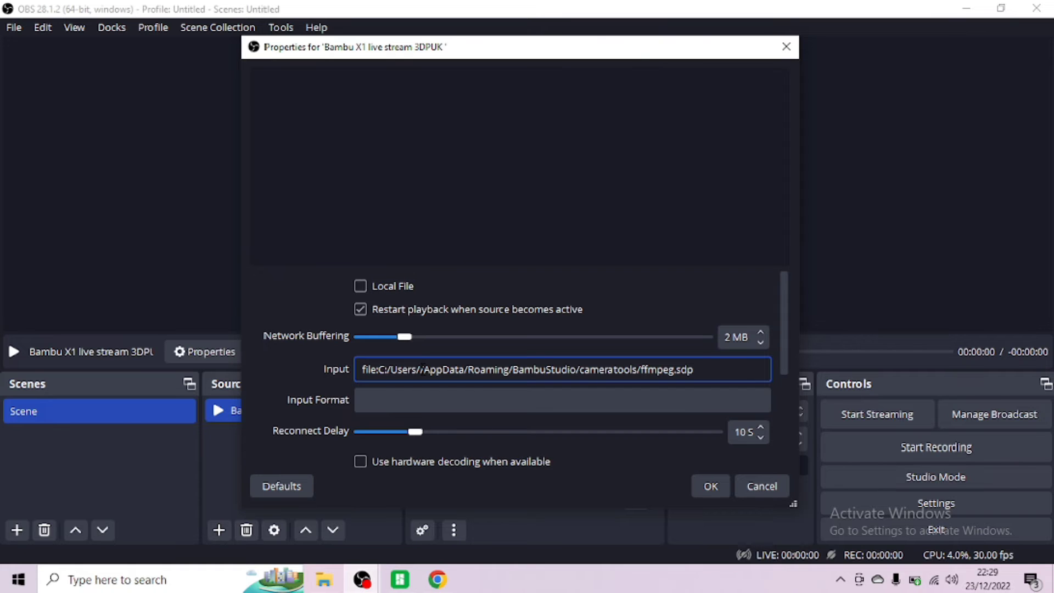
Step: Type the Windows user name into the Input path between Users/ and /AppData
type("philm")
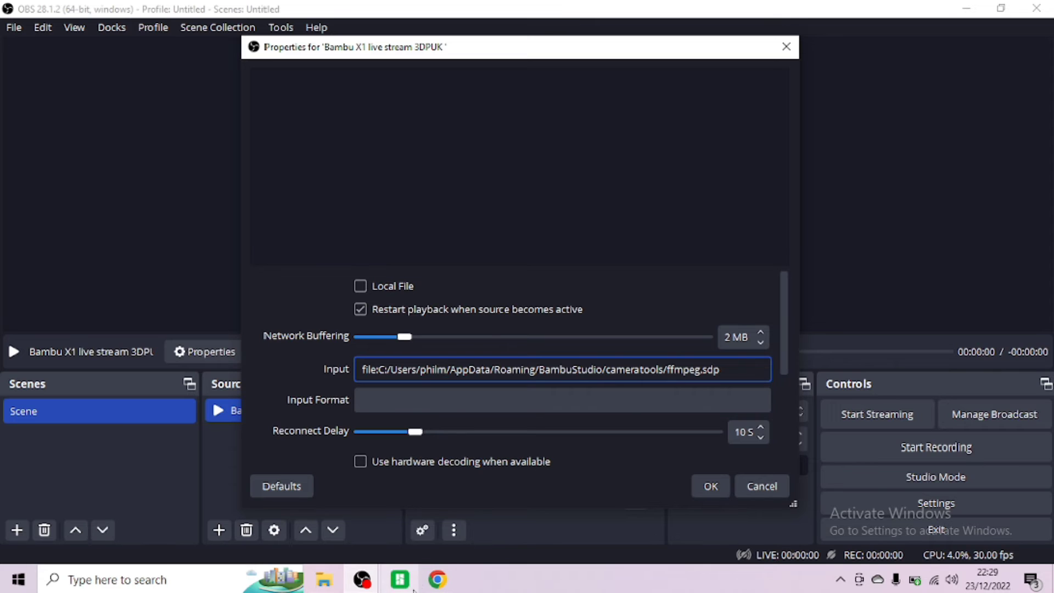
left_click(437, 579)
Step: Scroll the wiki down to the 'In ffmpeg options, fill in' step
scroll(653, 373, "down", 4)
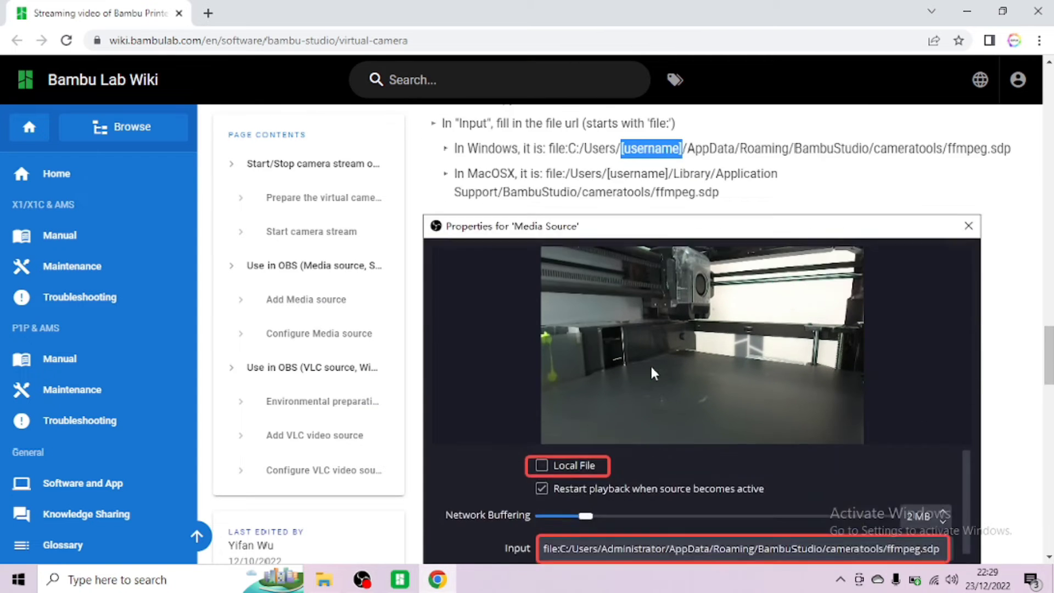
scroll(565, 389, "down", 1)
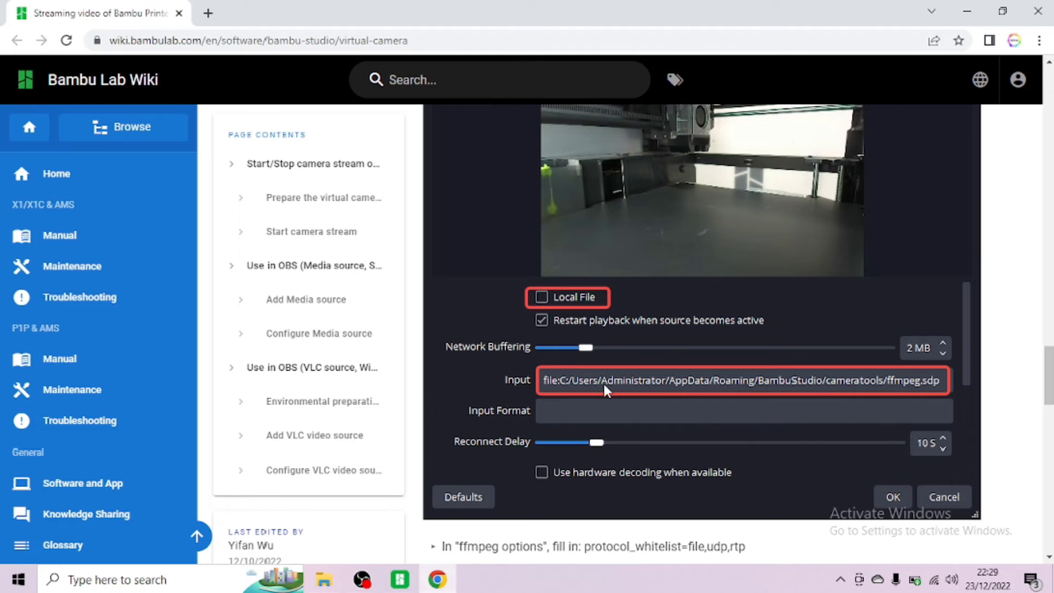
scroll(664, 400, "down", 1)
scroll(667, 423, "down", 3)
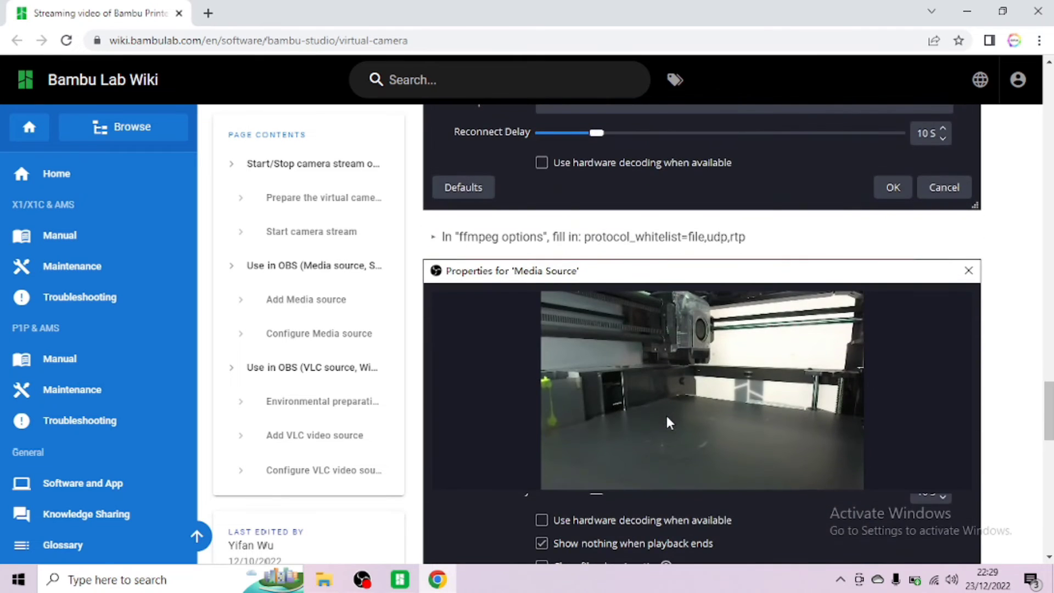
scroll(646, 387, "down", 1)
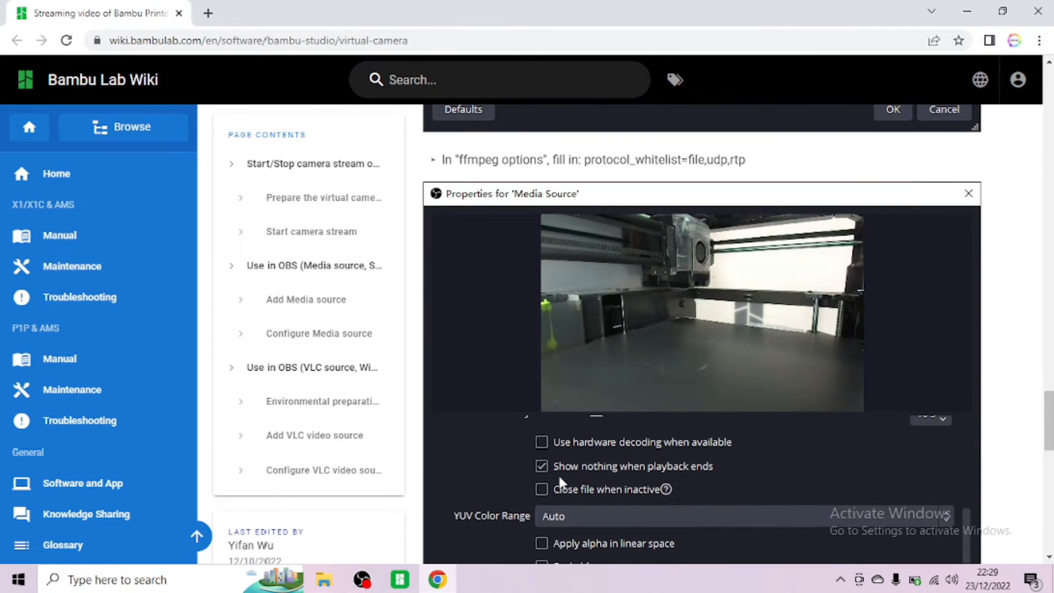
scroll(565, 524, "down", 1)
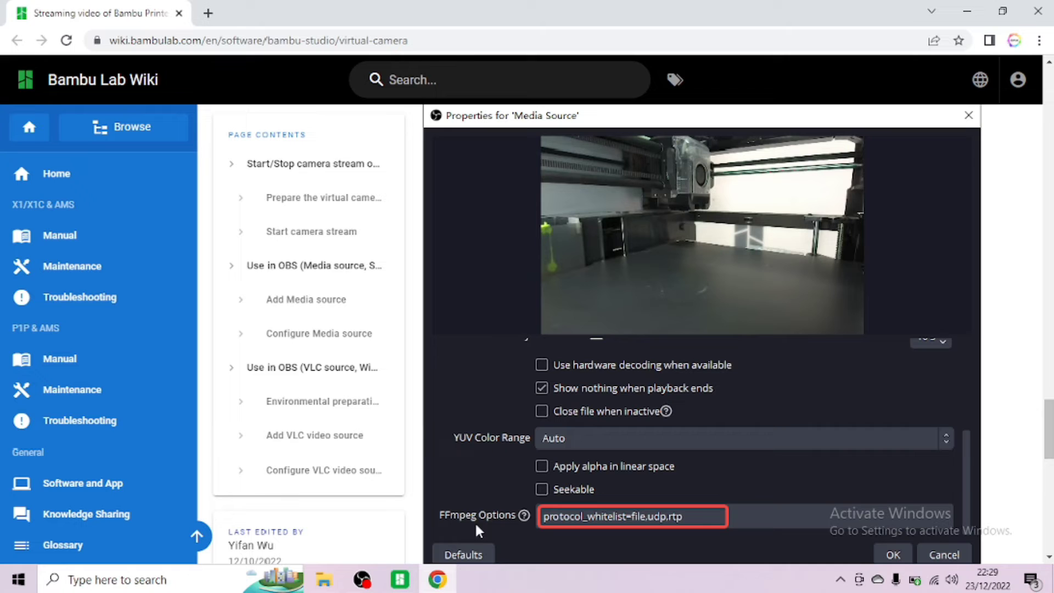
Step: Scroll the OBS media source properties to FFmpeg Options, comparing with the wiki's protocol_whitelist=file,udp,rtp step
mouse_move(362, 579)
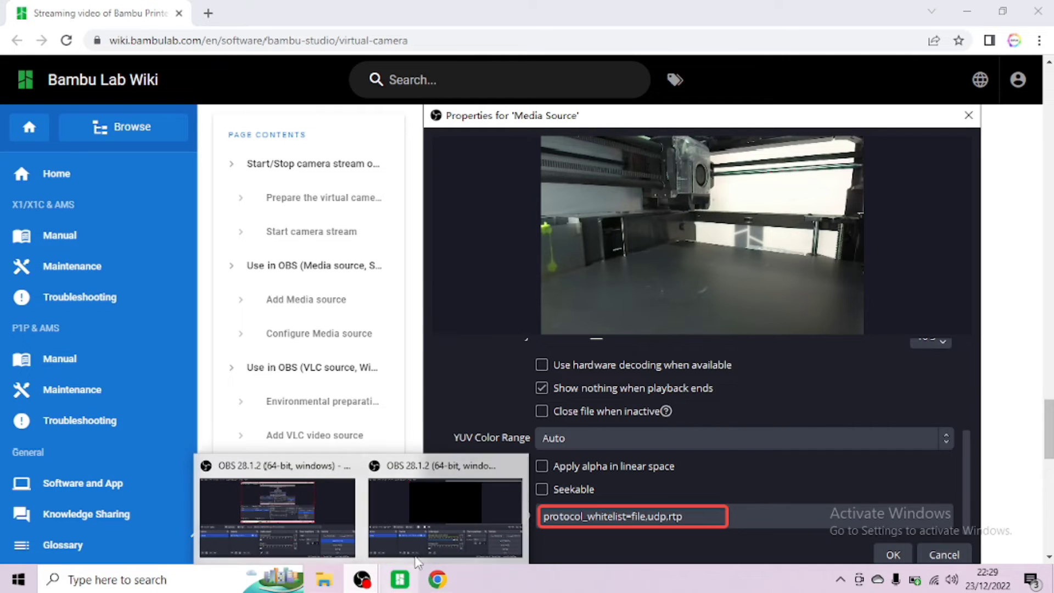
left_click(440, 486)
scroll(449, 390, "down", 3)
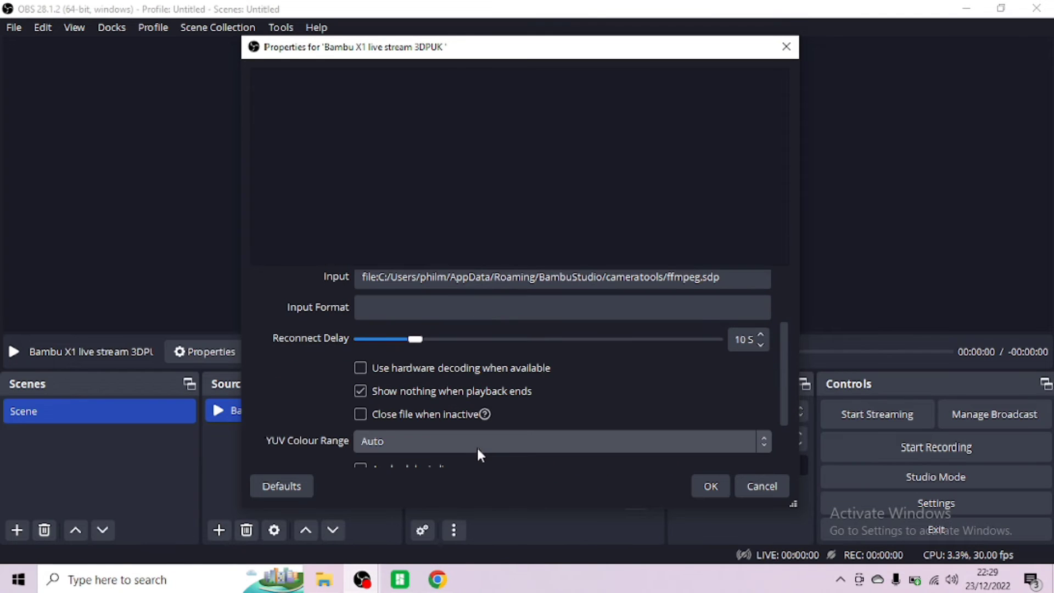
scroll(475, 420, "down", 2)
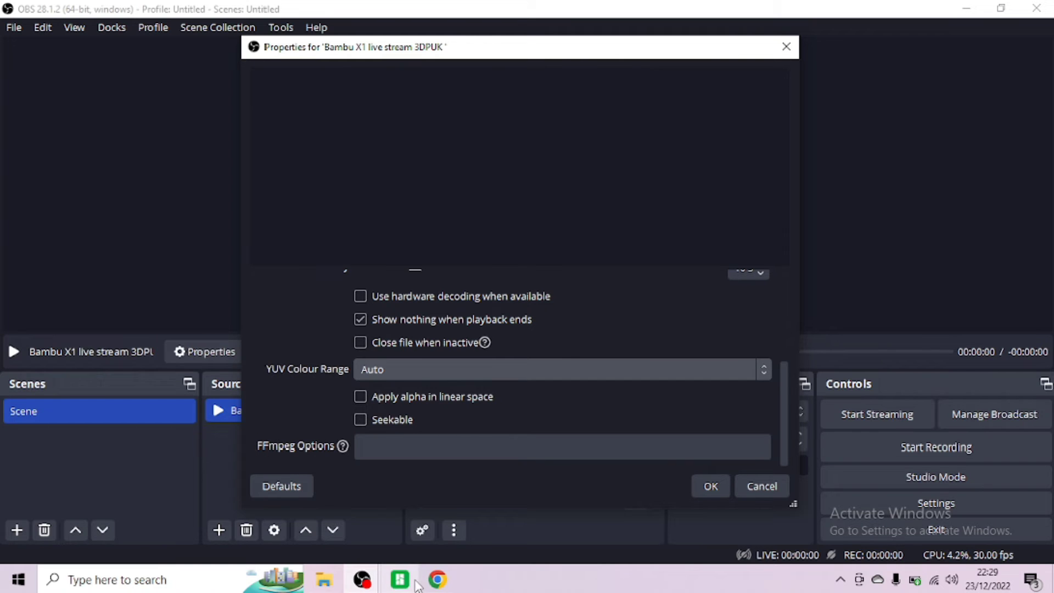
left_click(437, 578)
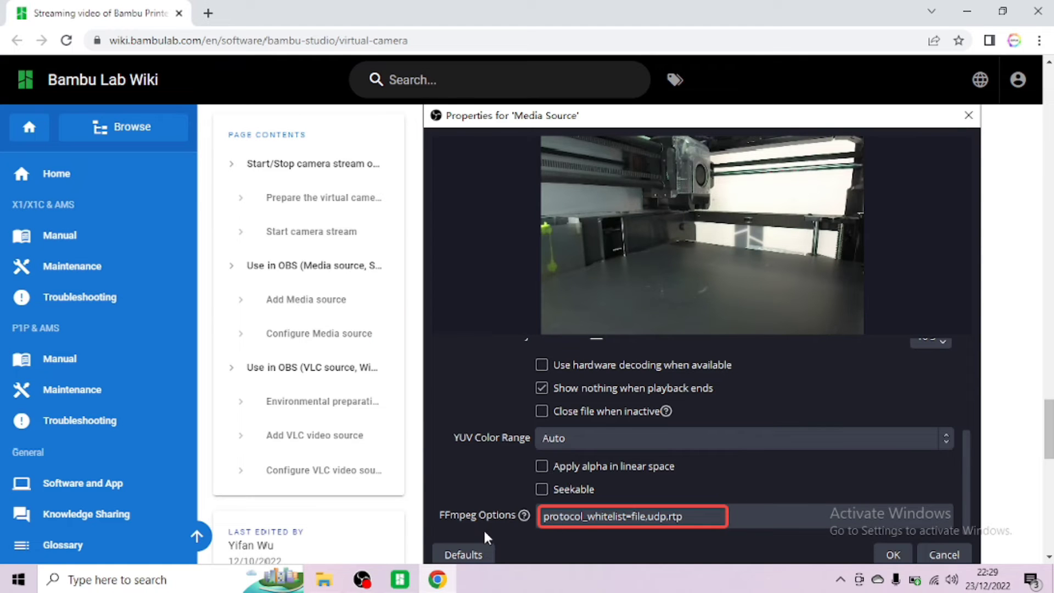
left_click(362, 579)
left_click(445, 510)
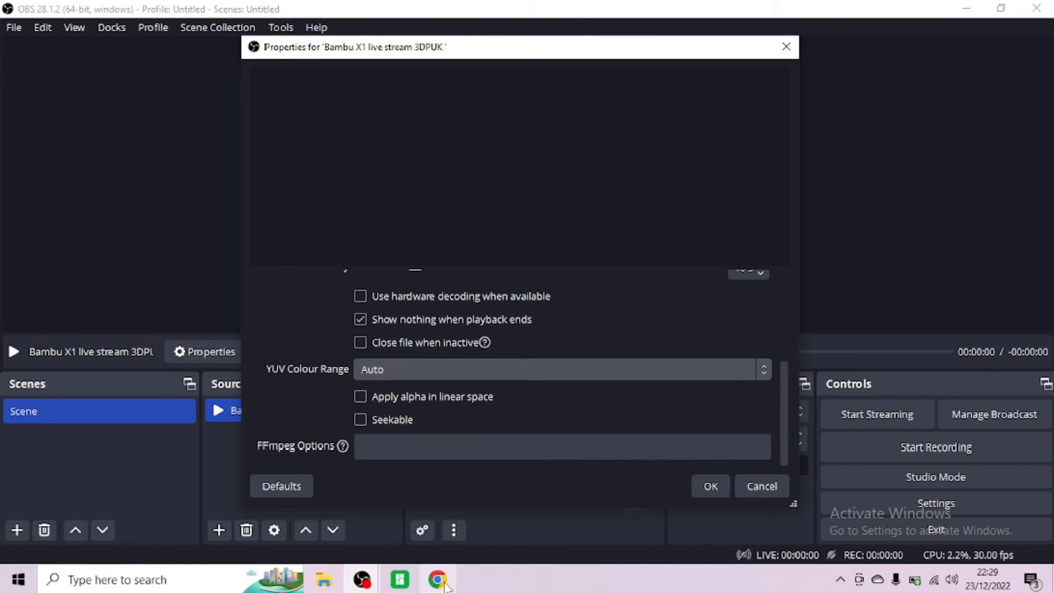
left_click(437, 510)
scroll(725, 475, "up", 3)
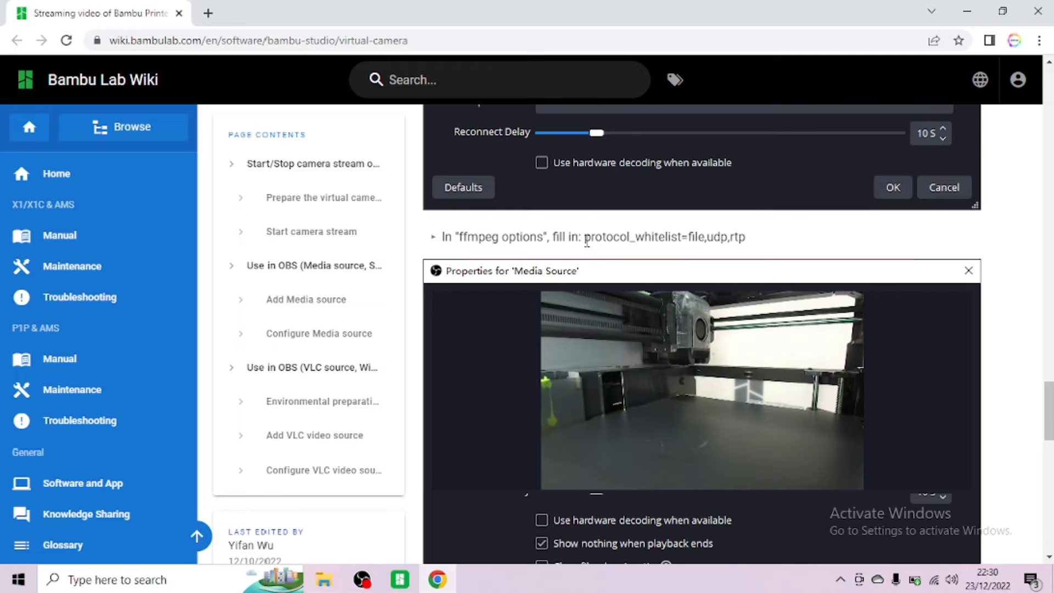
Step: Copy protocol_whitelist=file,udp,rtp from the wiki and paste it into the FFmpeg Options field
left_click_drag(585, 237, 748, 242)
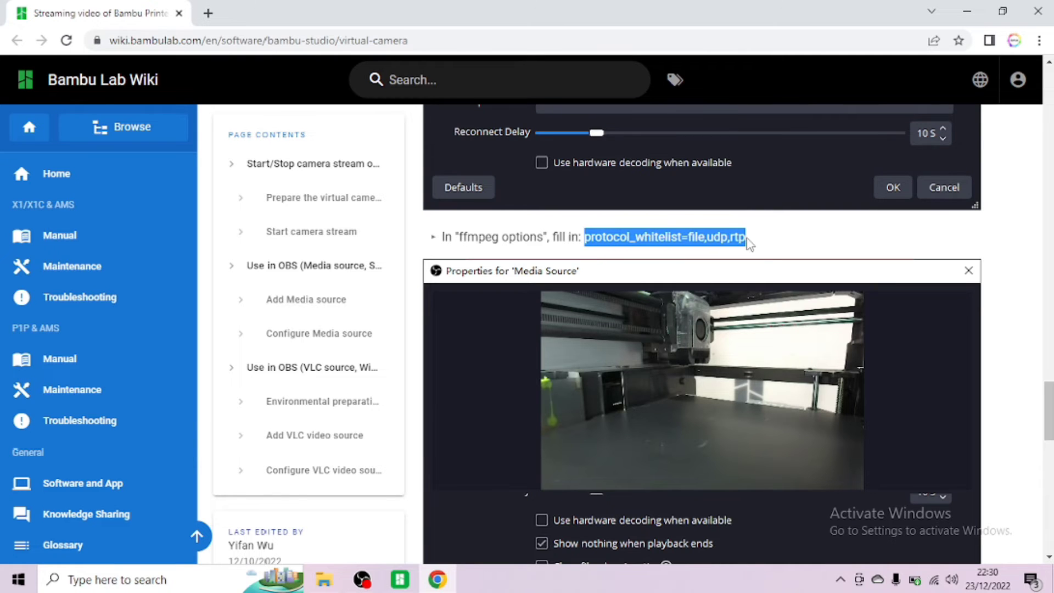
right_click(725, 241)
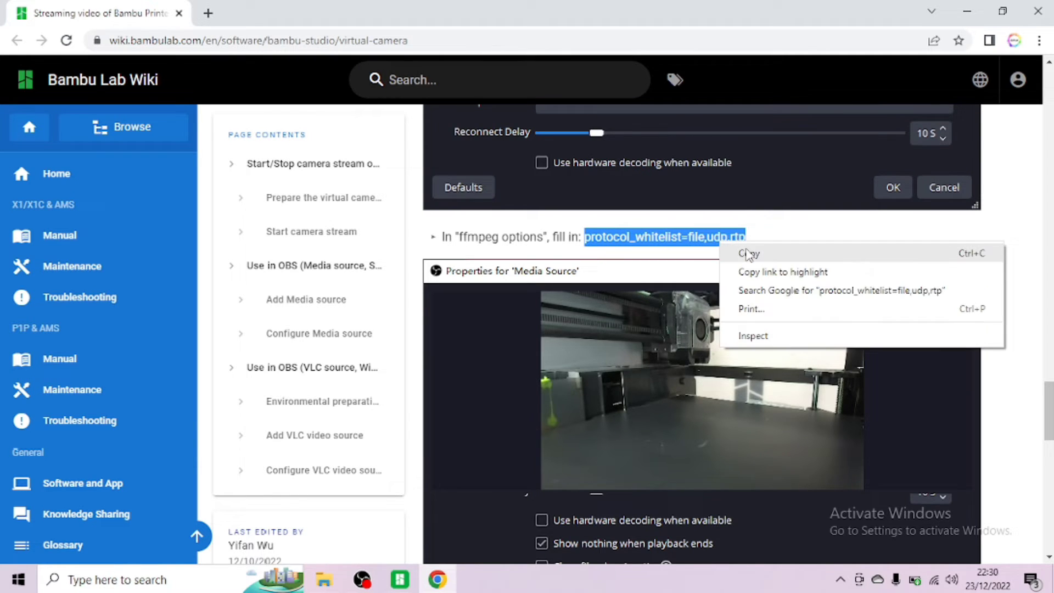
left_click(748, 254)
left_click(362, 579)
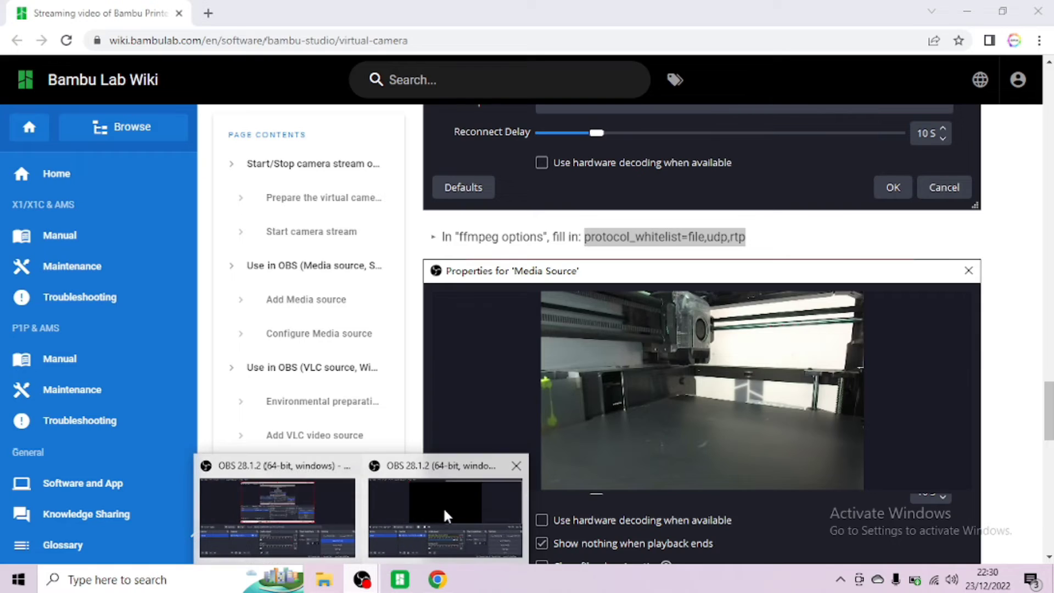
left_click(444, 511)
left_click(382, 446)
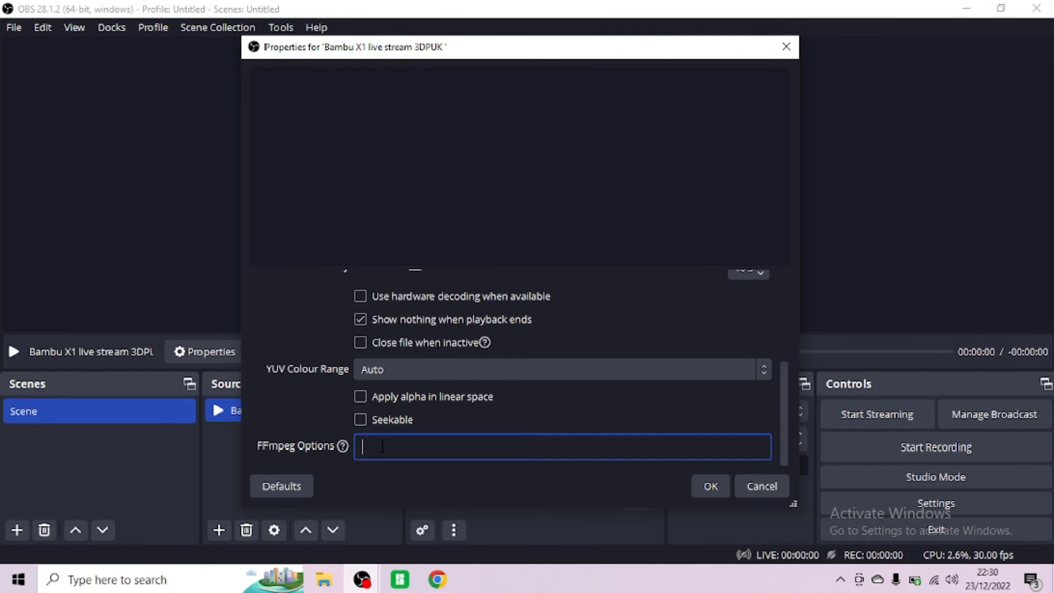
right_click(379, 443)
right_click(393, 447)
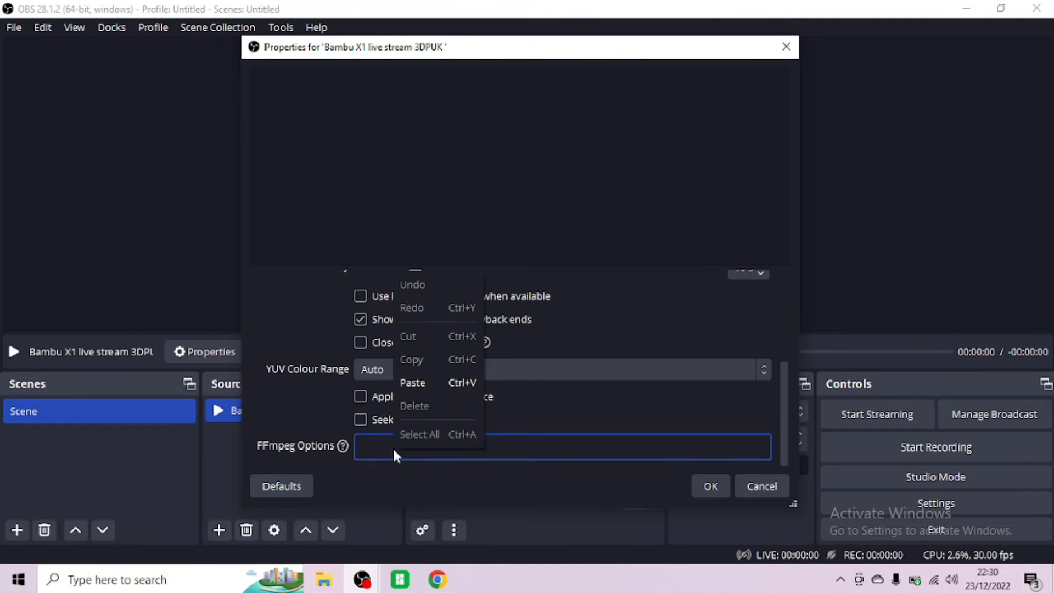
left_click(426, 383)
Step: Scroll the wiki to its next step and highlight the note about waiting for the picture
left_click(436, 581)
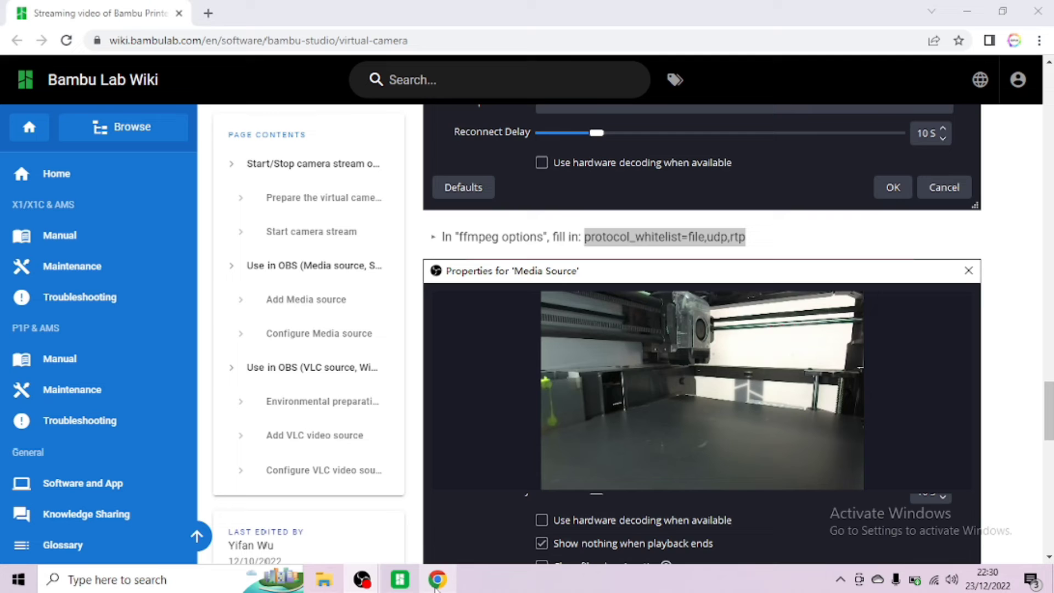
scroll(717, 472, "down", 10)
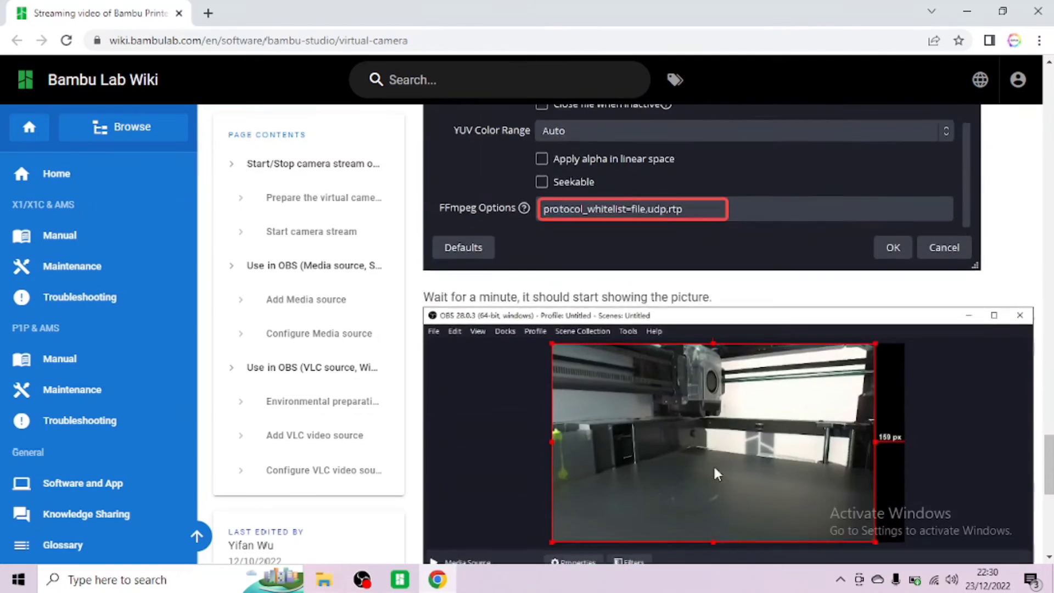
left_click_drag(424, 295, 713, 296)
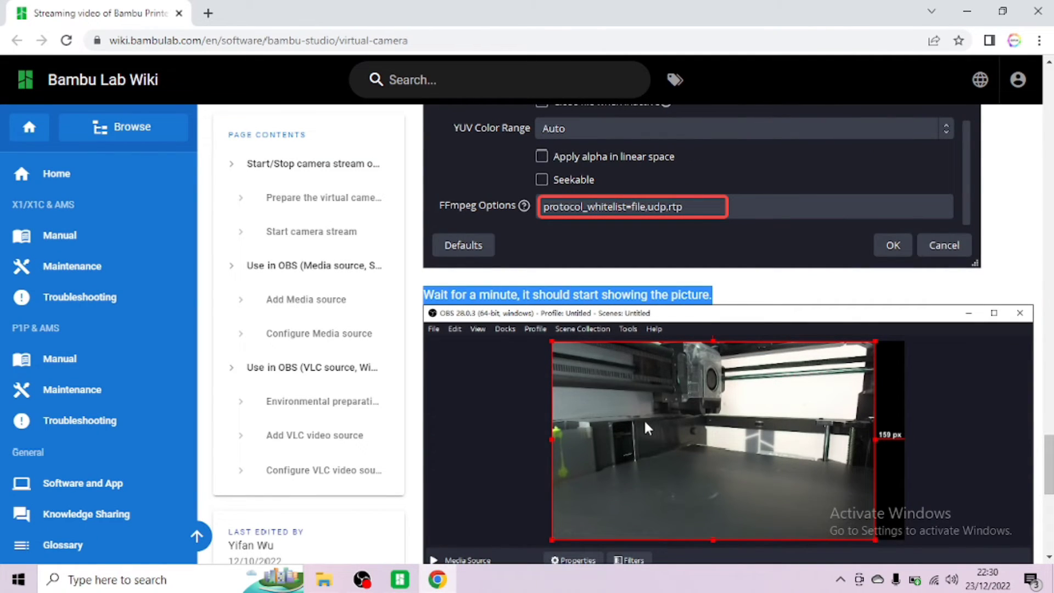
Step: Confirm the Bambu X1 source properties so the camera feed starts playing
left_click(362, 579)
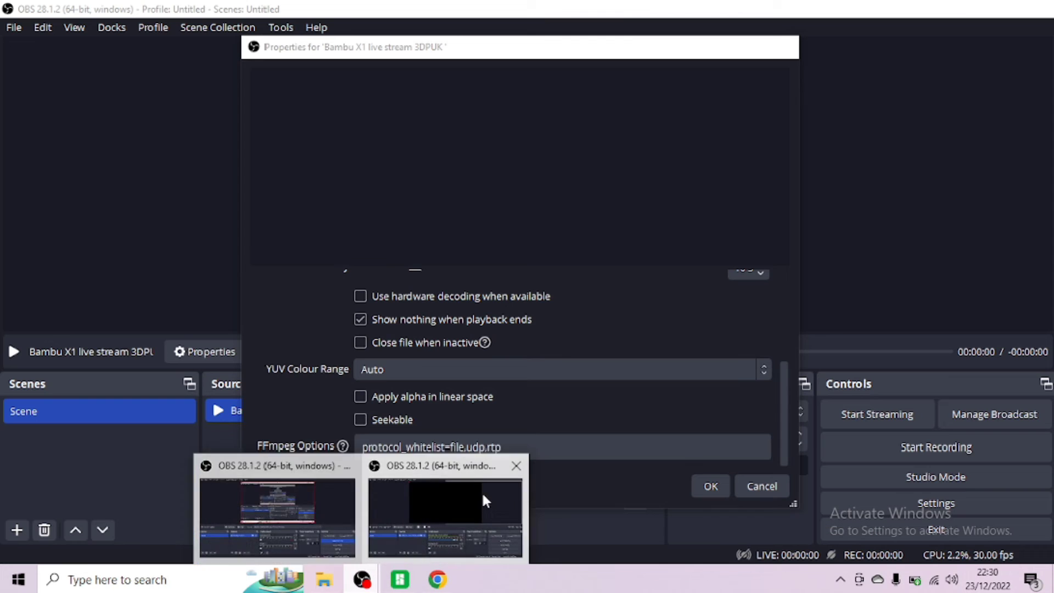
left_click(484, 500)
left_click(710, 485)
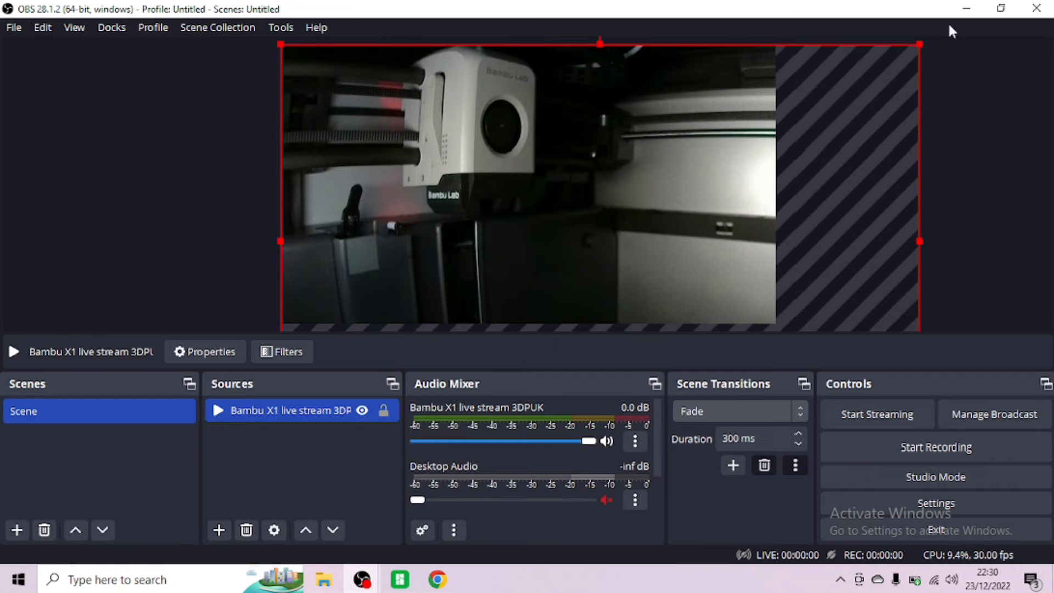
Step: Shrink the camera feed from its corner and top edge and move it toward the canvas centre
left_click_drag(918, 43, 532, 158)
left_click_drag(522, 245, 550, 122)
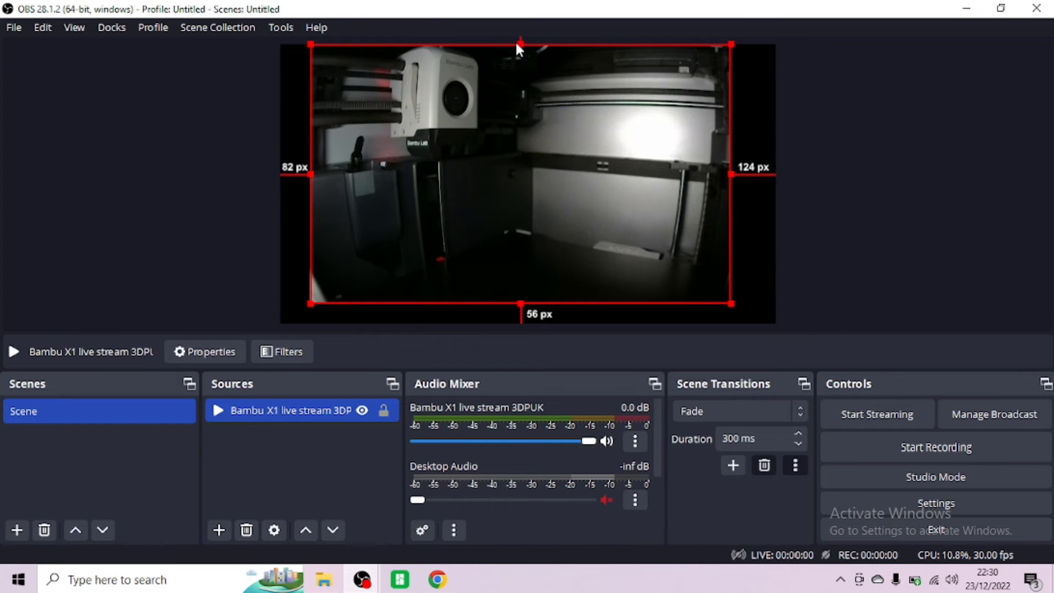
left_click_drag(519, 45, 520, 119)
left_click_drag(509, 193, 547, 199)
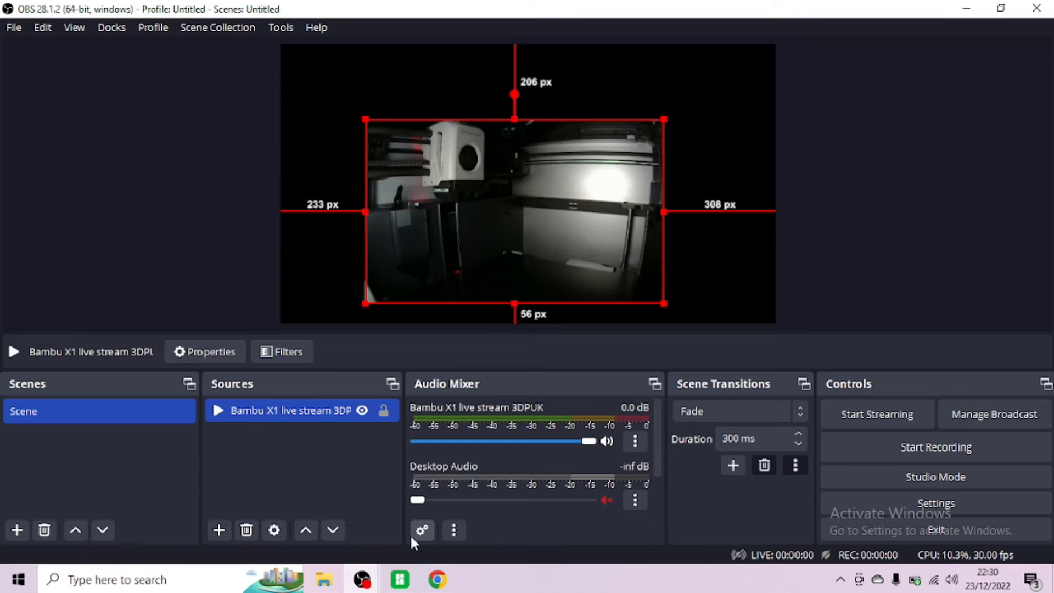
Step: Look over the Bambu wiki page, then return to the OBS main window
left_click(437, 579)
scroll(777, 395, "down", 8)
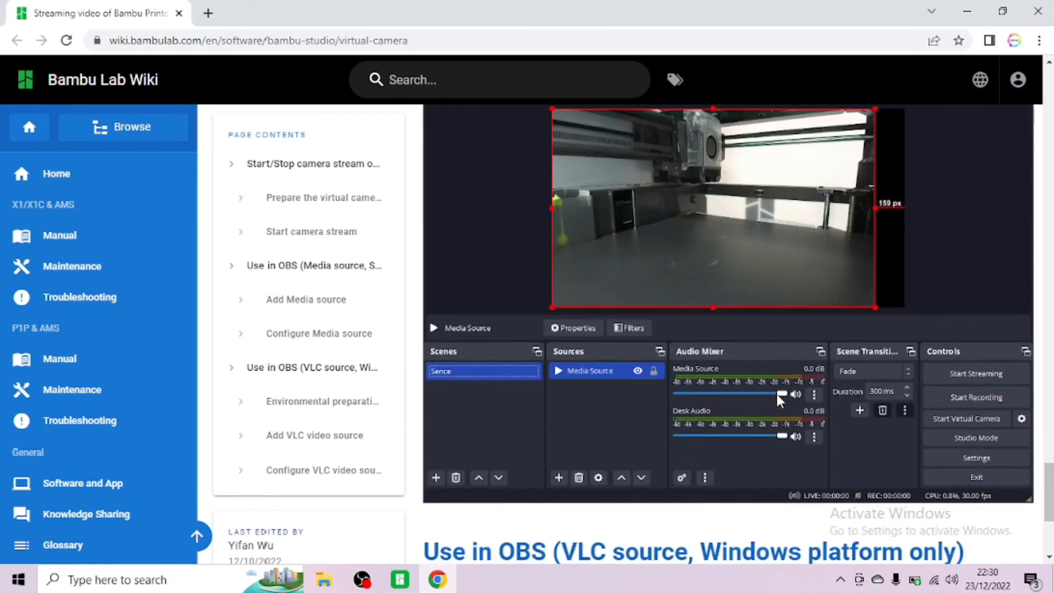
scroll(778, 398, "up", 4)
mouse_move(358, 582)
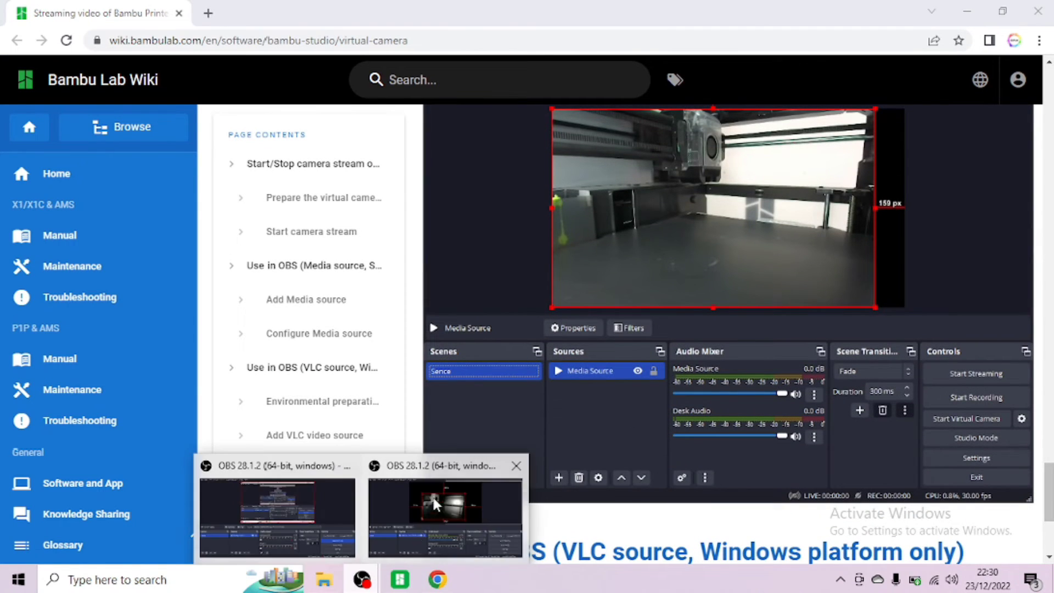
left_click(433, 495)
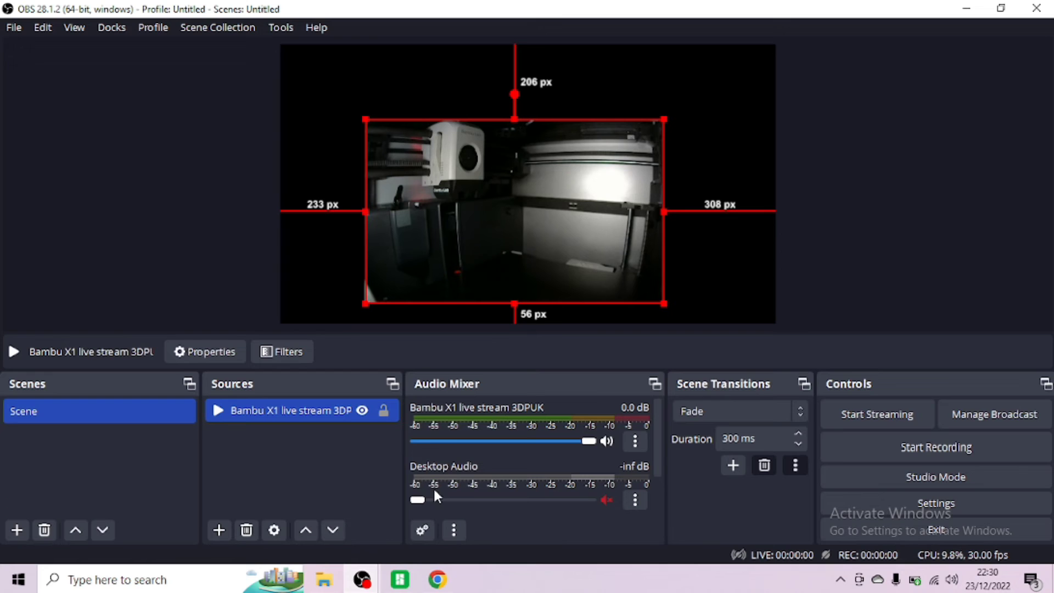
Step: Add a new text source to the scene named TEST
left_click(220, 530)
left_click(261, 415)
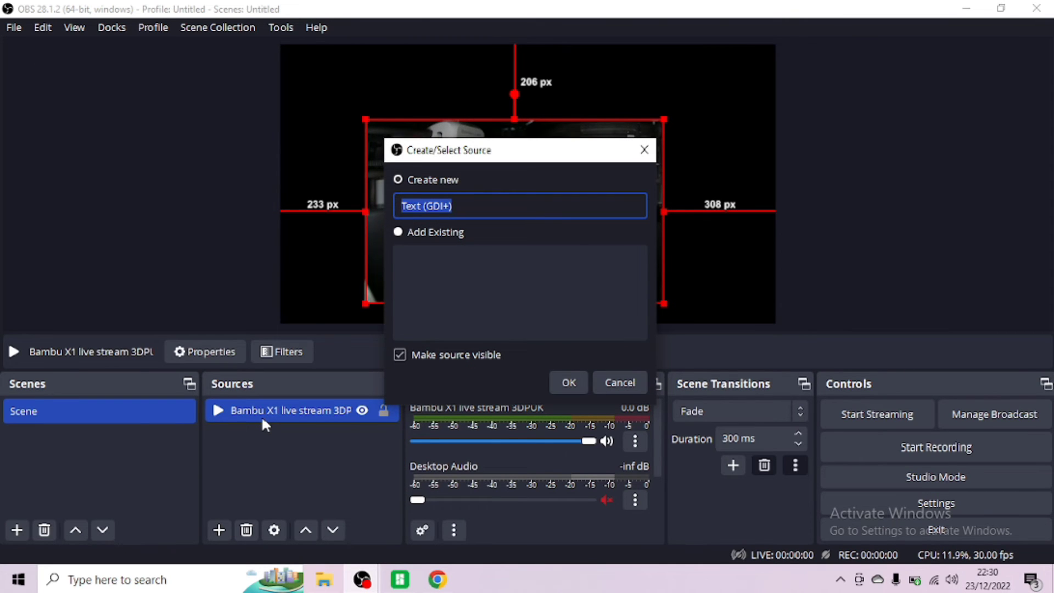
type("TEST")
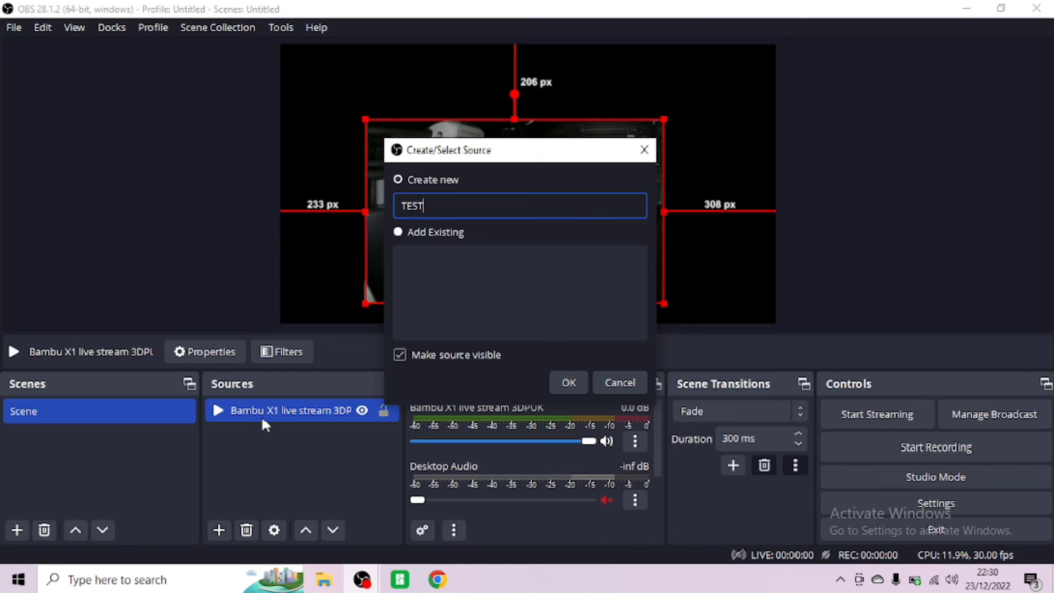
left_click(560, 384)
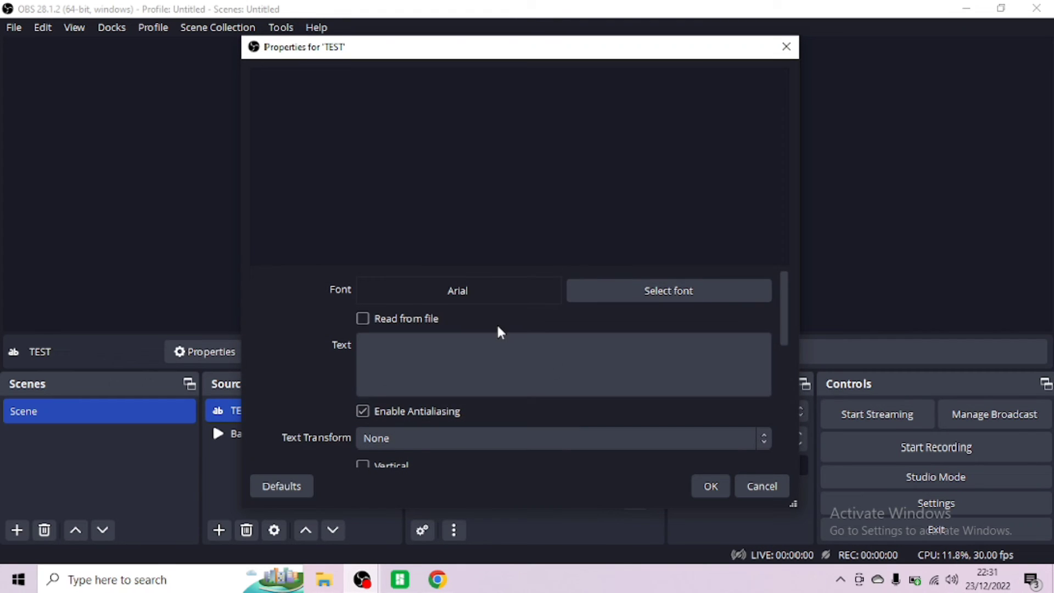
Step: Enter 'Demo Live Stream for Bambu X1' with '3DPUK' on a second line as the text
left_click(407, 345)
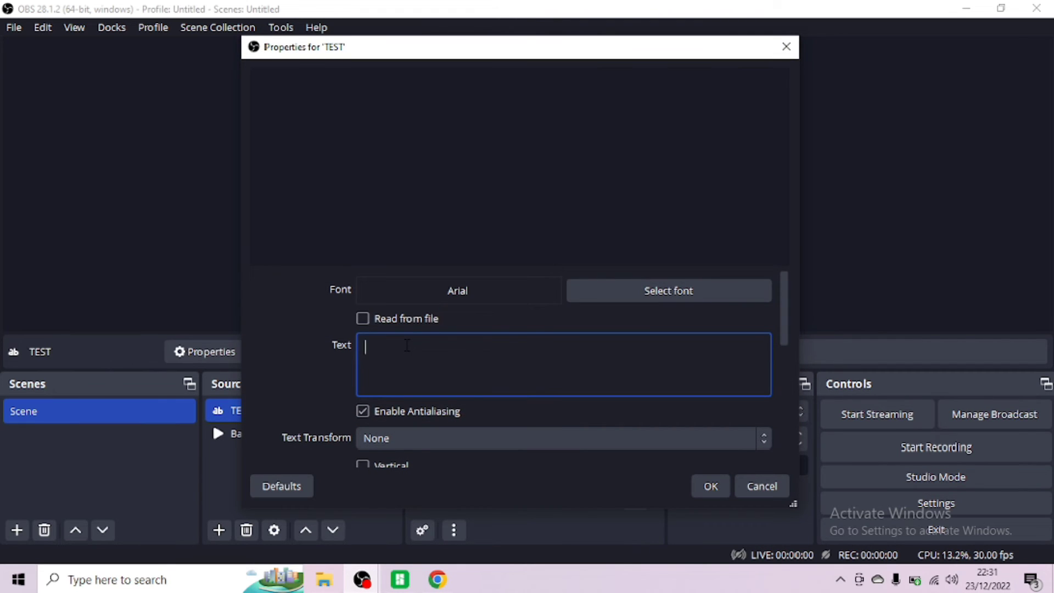
type("Demo")
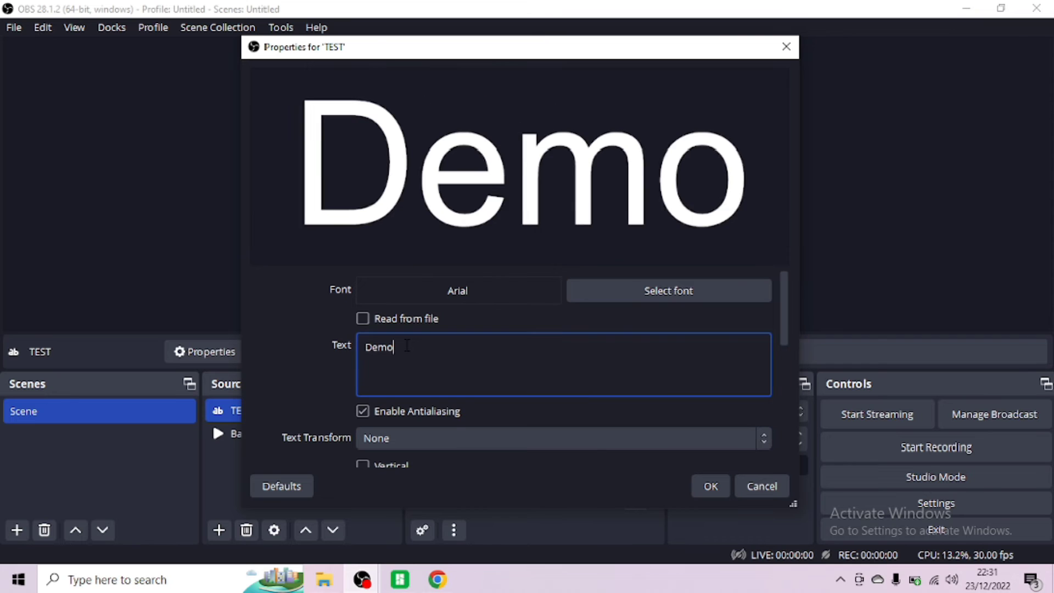
type(" Live")
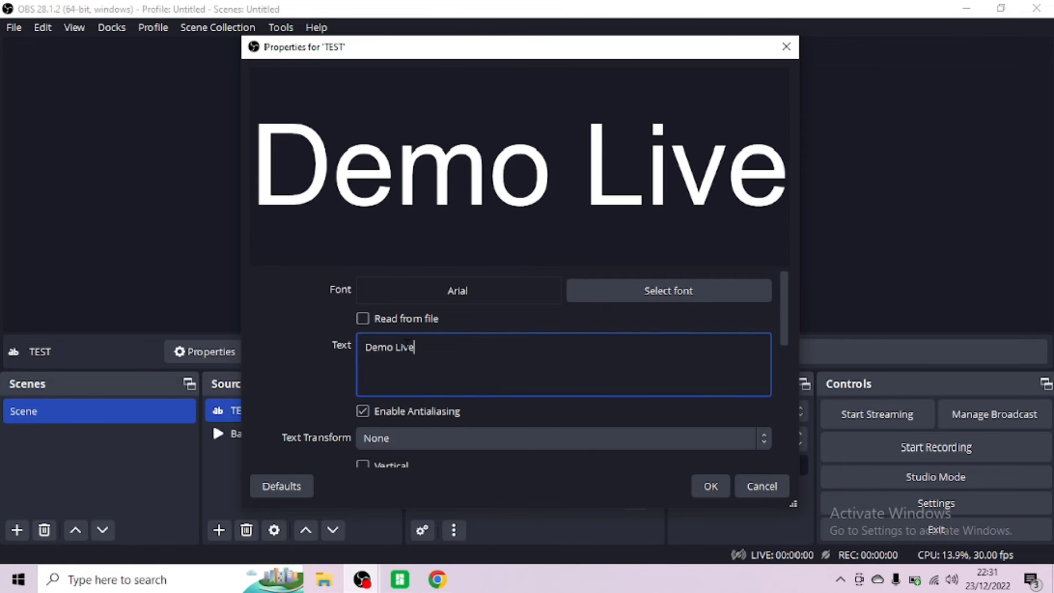
type(" ST")
key("BackSpace")
type("t")
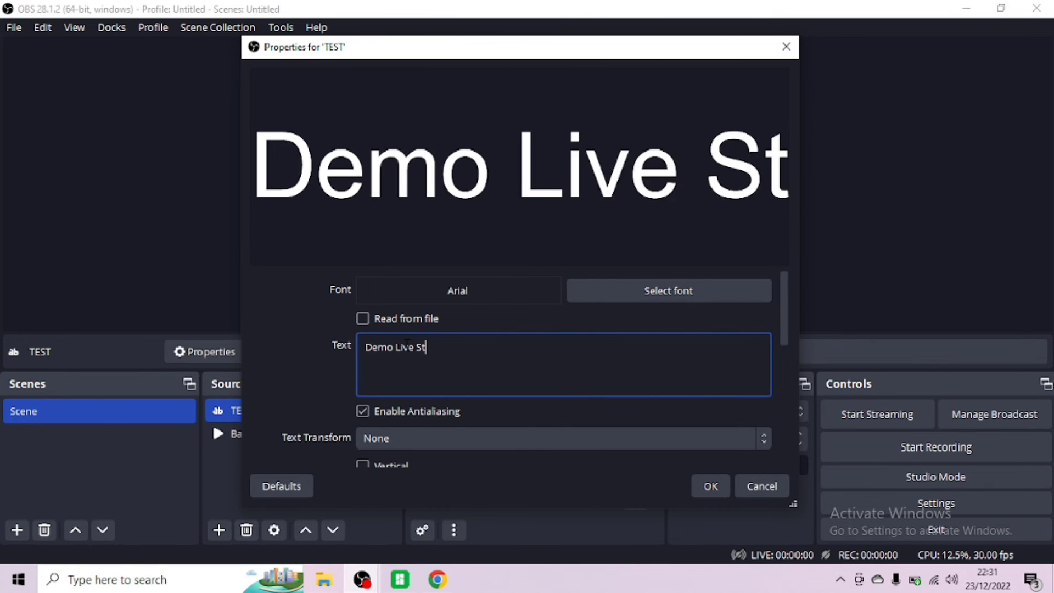
type("ream for")
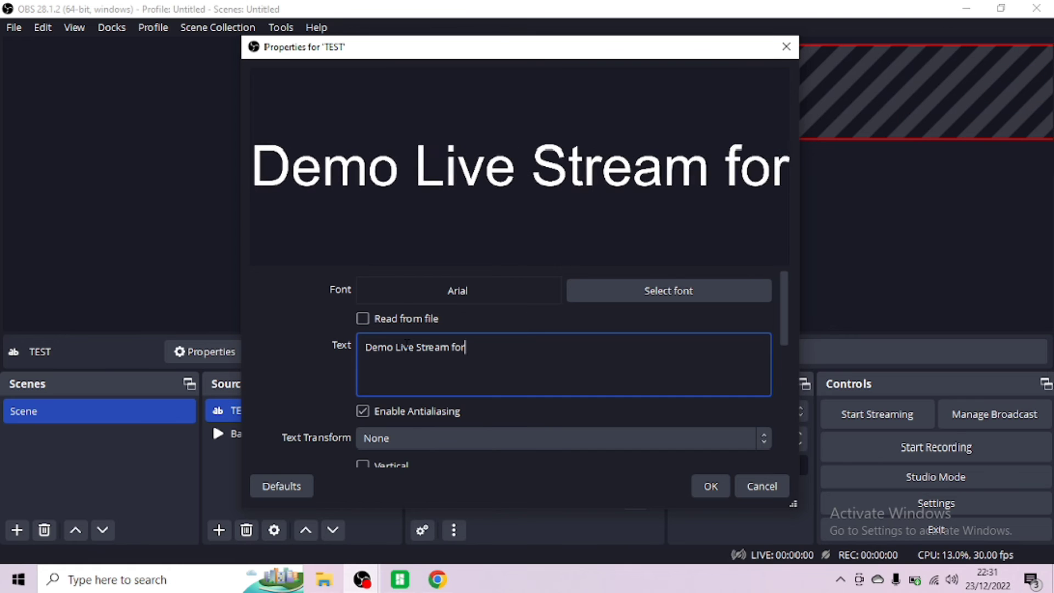
type(" BA")
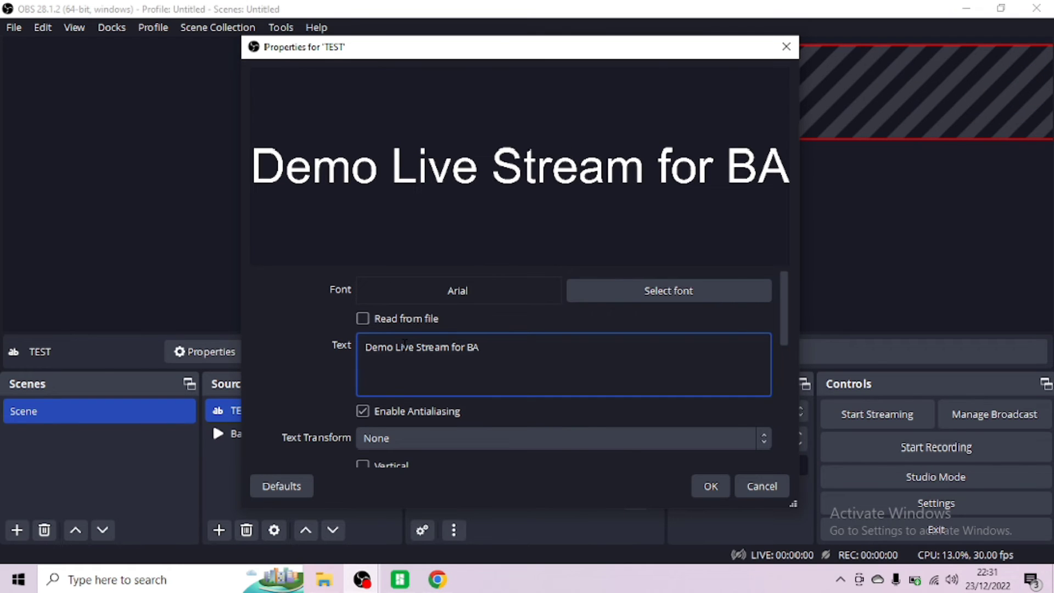
key("BackSpace")
type("amb")
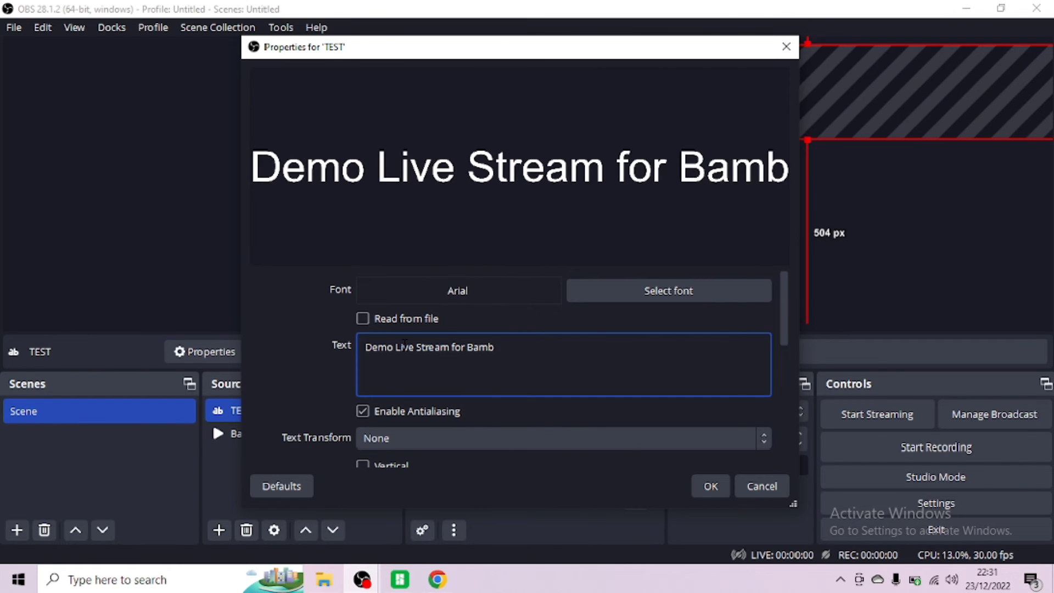
type("u X1")
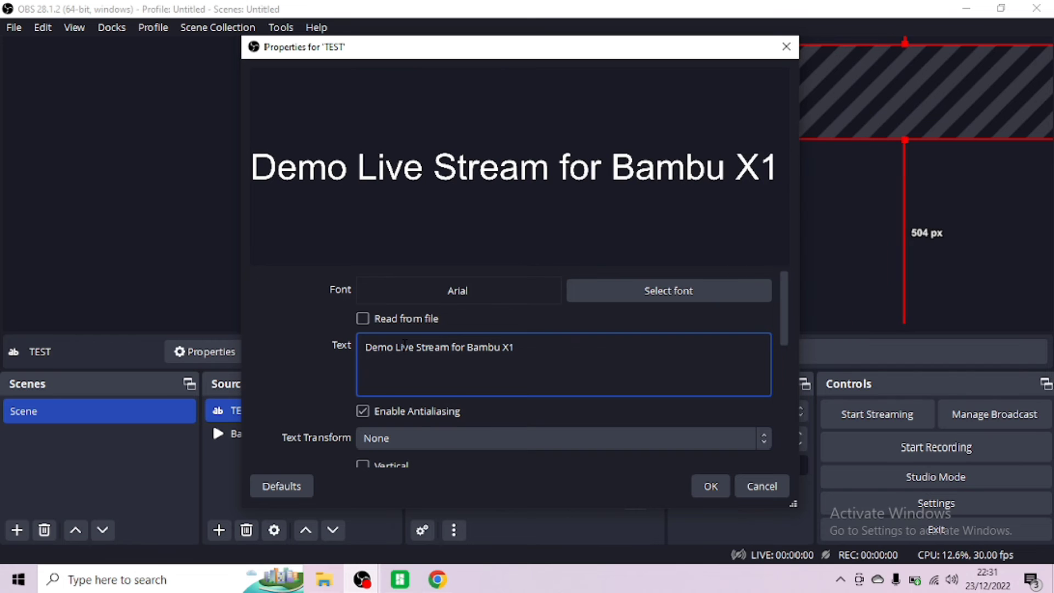
key("Return")
type("3DPUK")
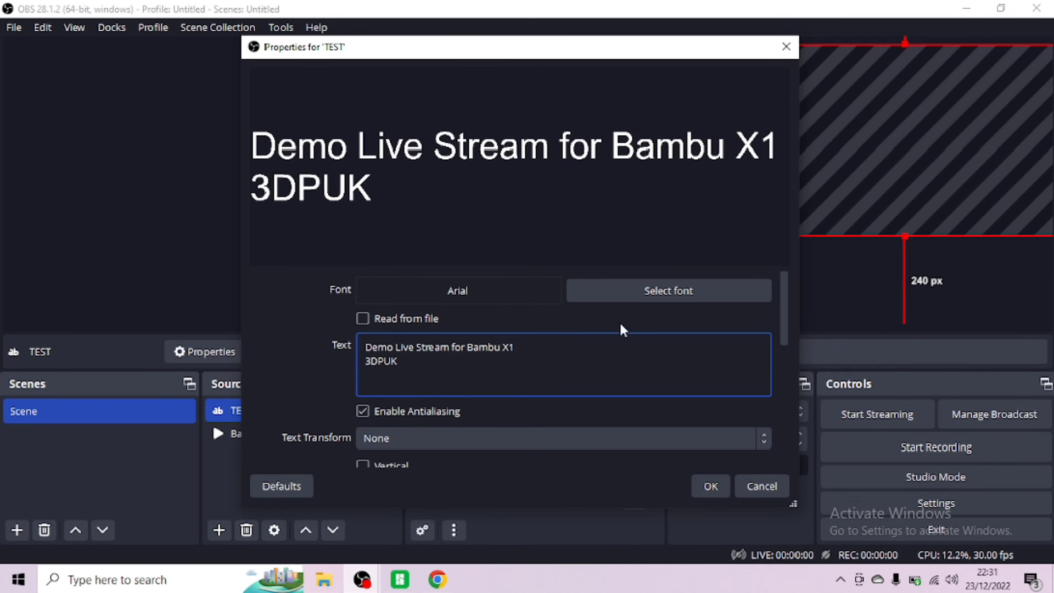
Step: Set the title text's font size to 48 and apply the text properties
left_click(656, 292)
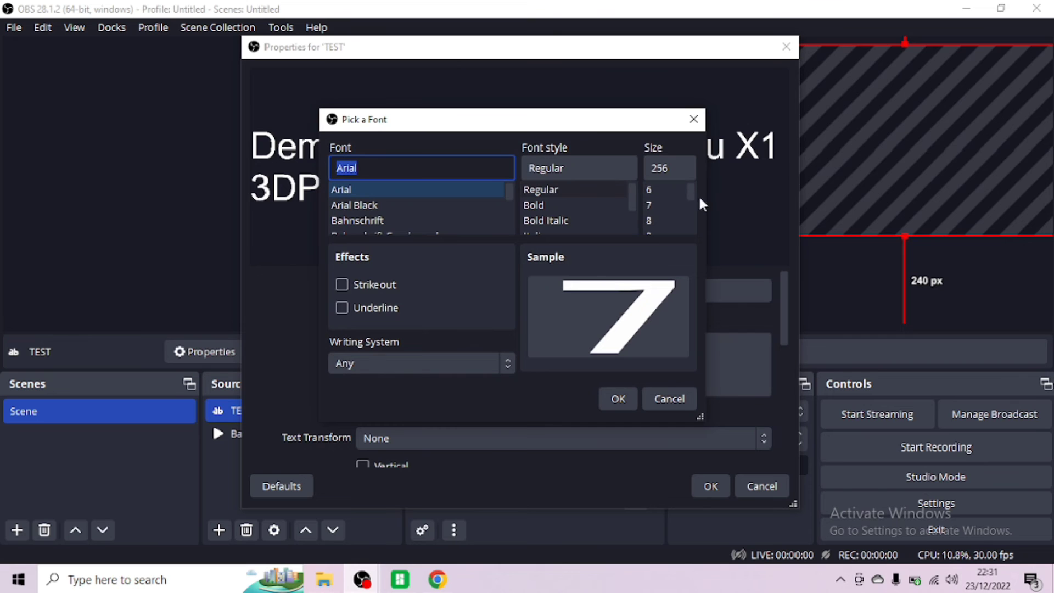
left_click_drag(689, 191, 689, 219)
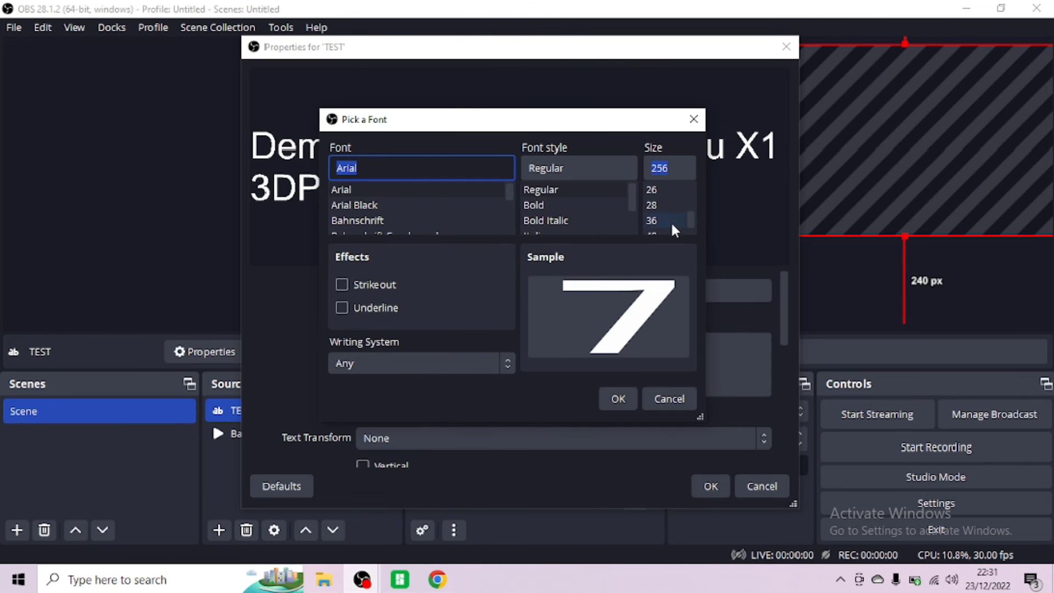
left_click(664, 233)
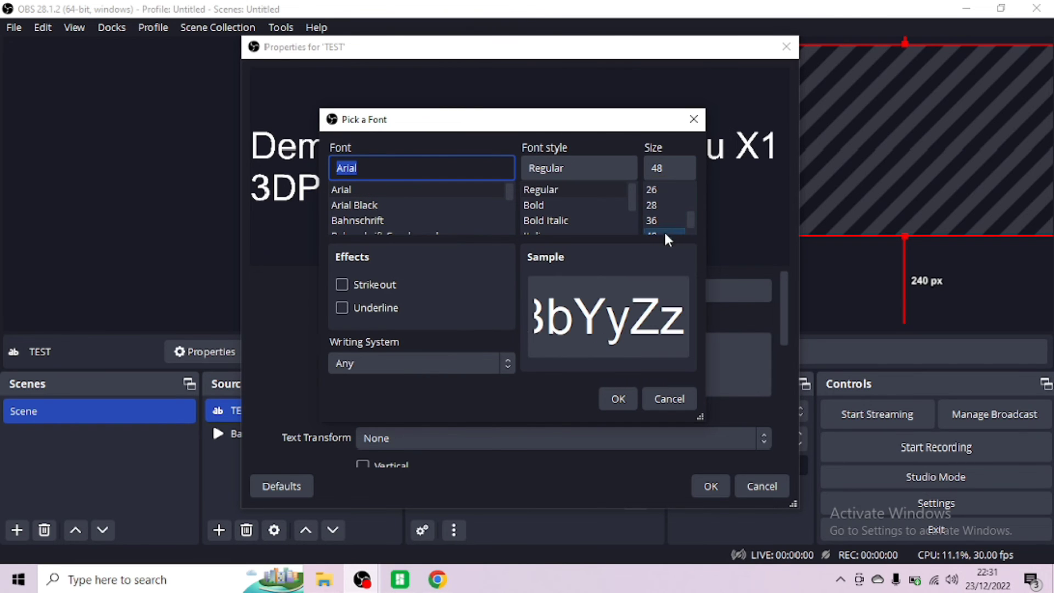
left_click(620, 401)
left_click(709, 486)
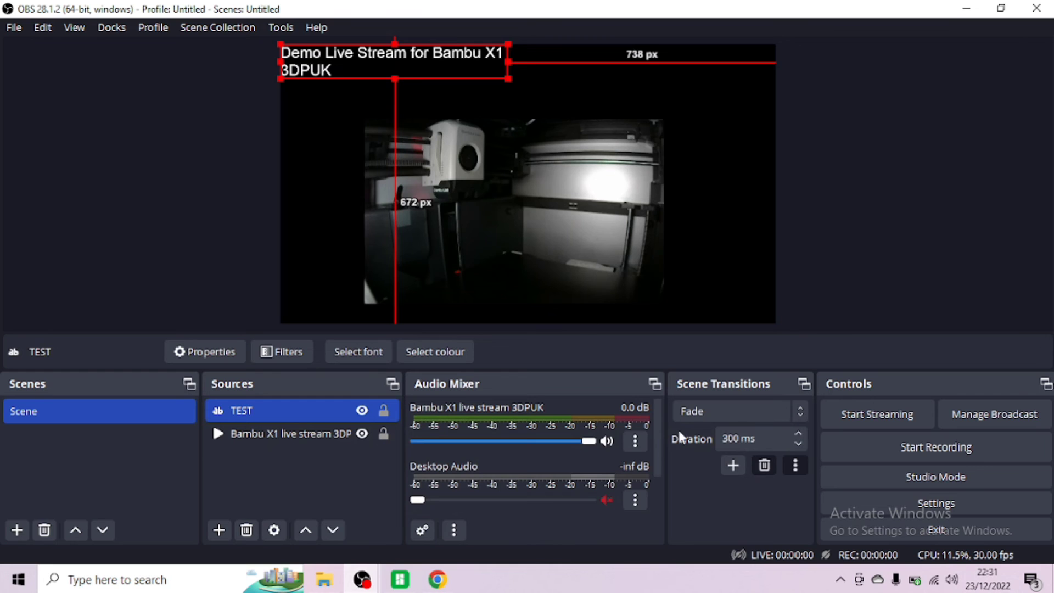
Step: Move the title to the top centre and stretch it across above the camera feed
left_click_drag(414, 70, 508, 93)
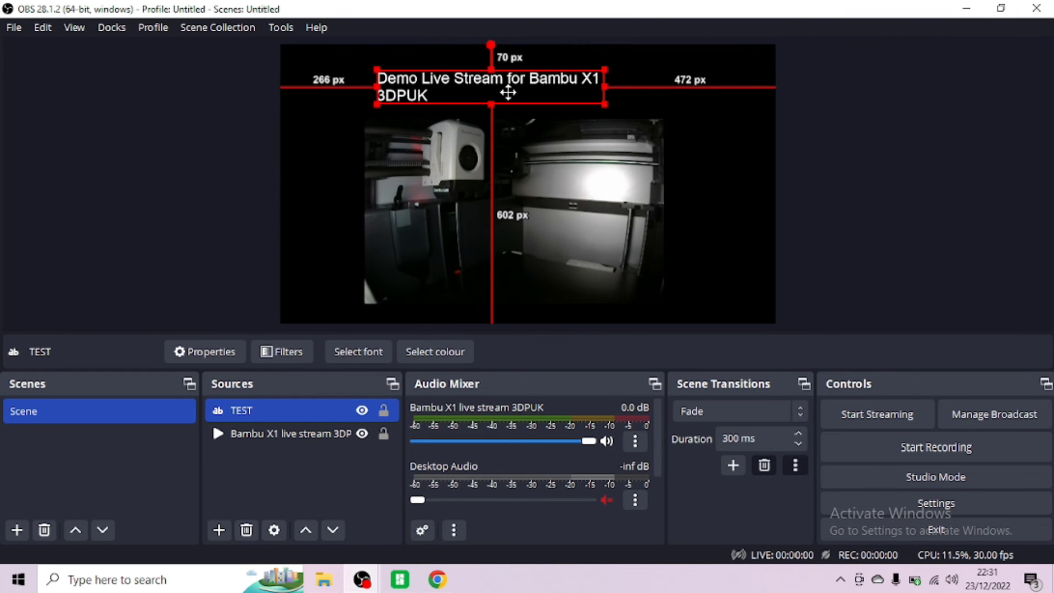
mouse_move(604, 86)
left_mouse_down()
mouse_move(704, 100)
mouse_move(624, 87)
left_mouse_up()
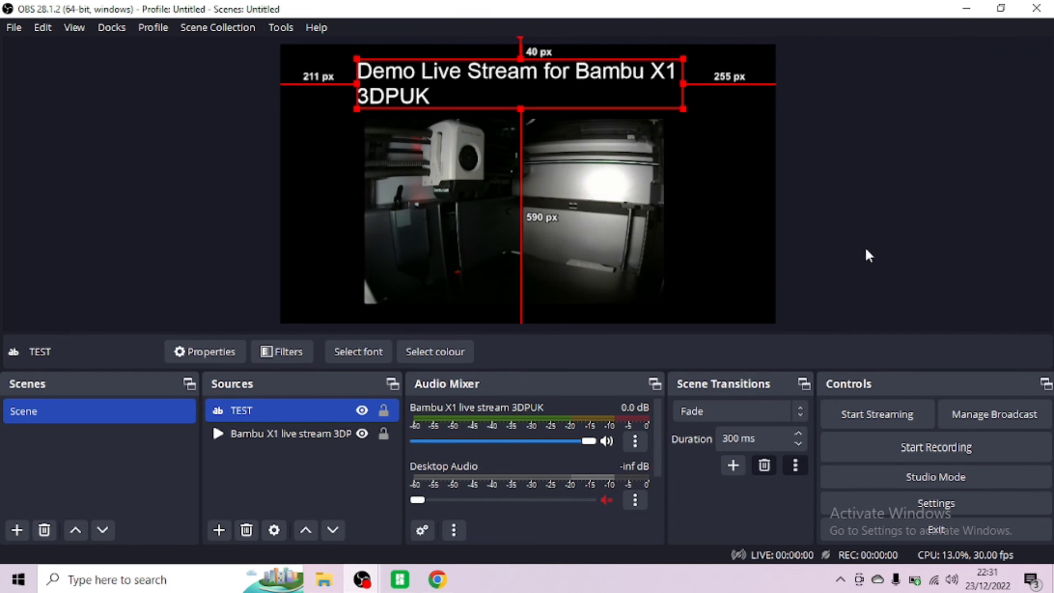
left_click(879, 246)
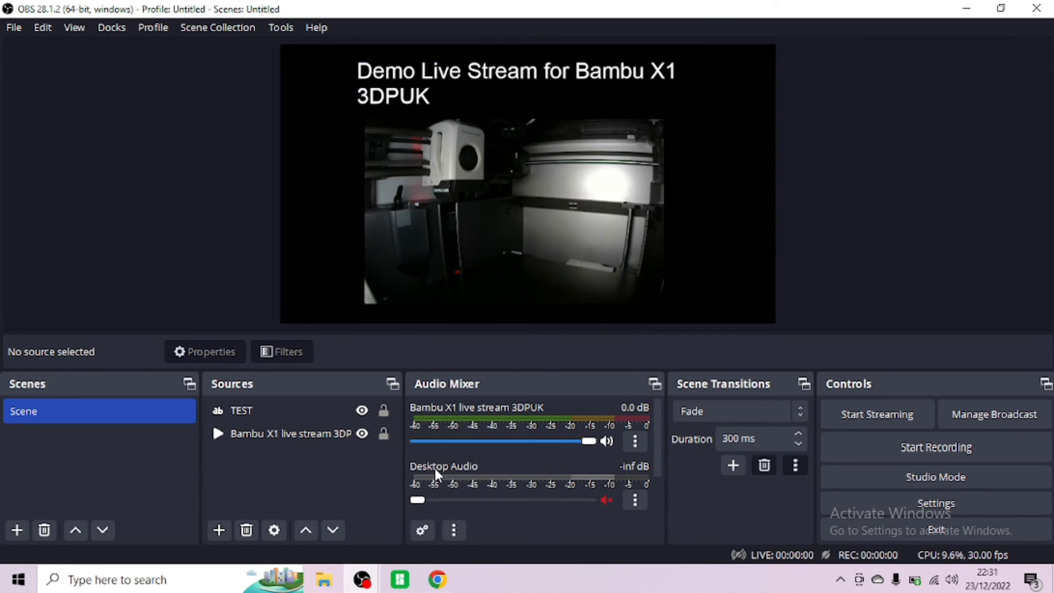
Step: Check the printer camera in Bambu Studio, then return to OBS
left_click(399, 587)
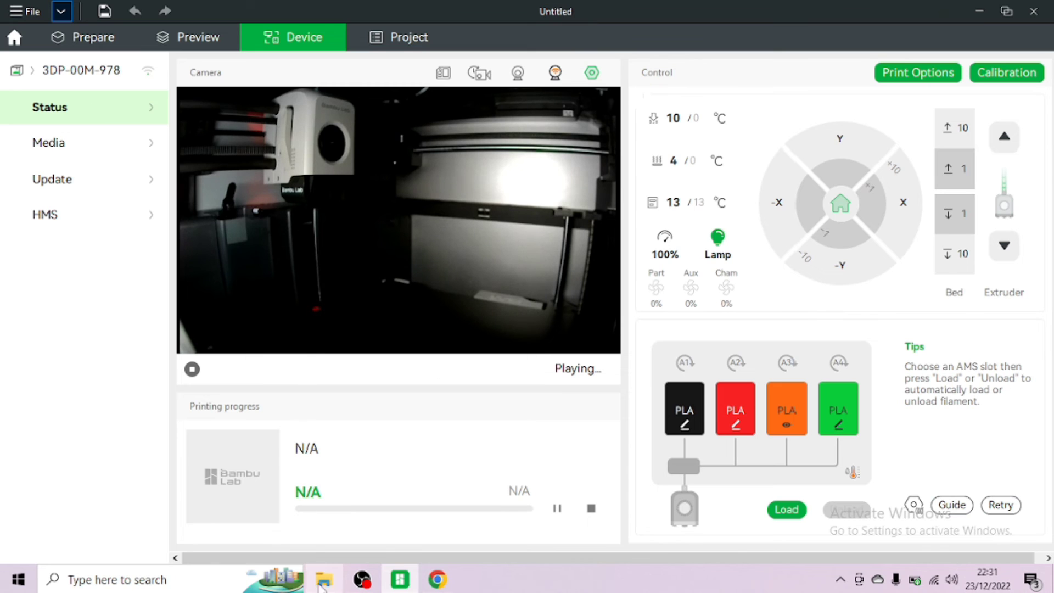
mouse_move(362, 579)
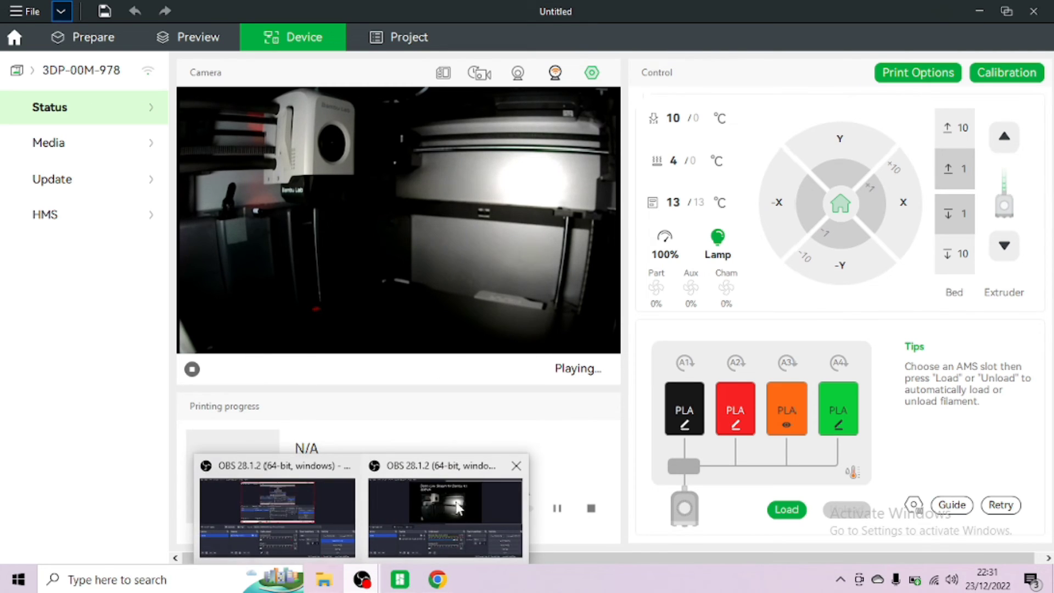
left_click(500, 494)
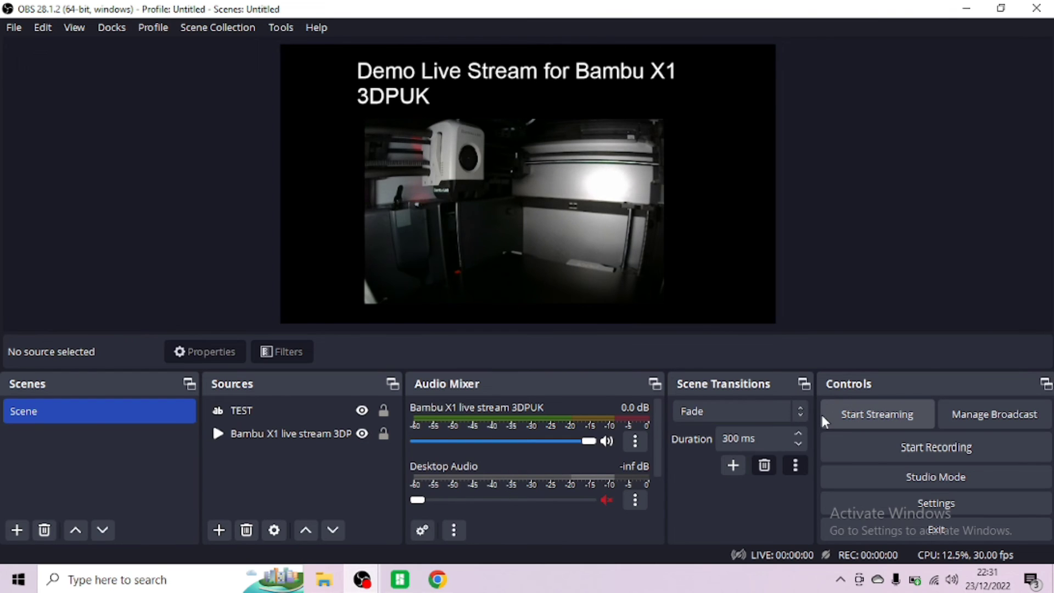
Step: Start streaming and choose to set up a new YouTube broadcast
left_click(897, 417)
left_click(872, 417)
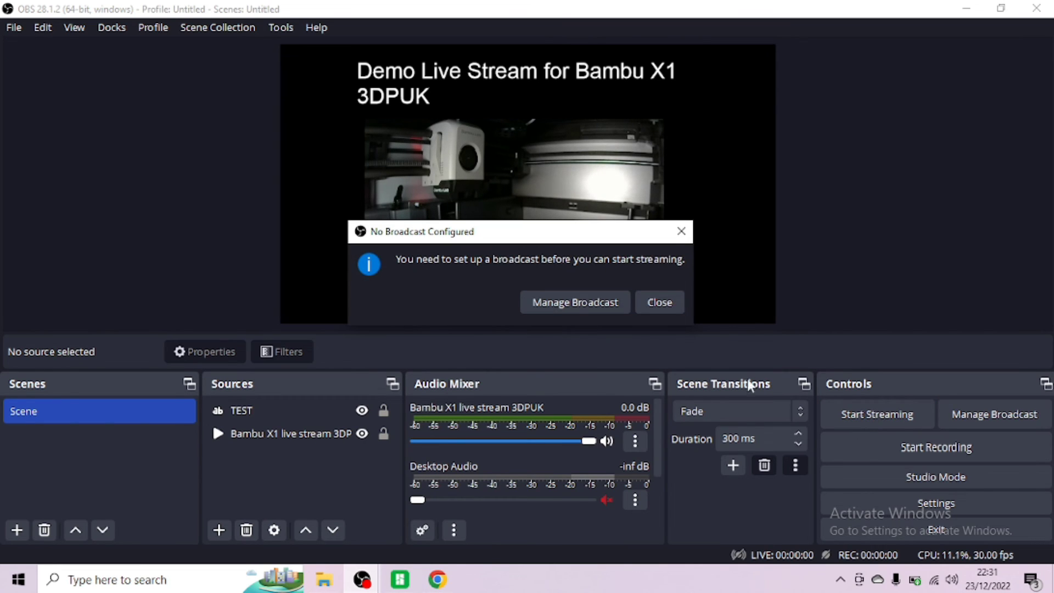
left_click(554, 303)
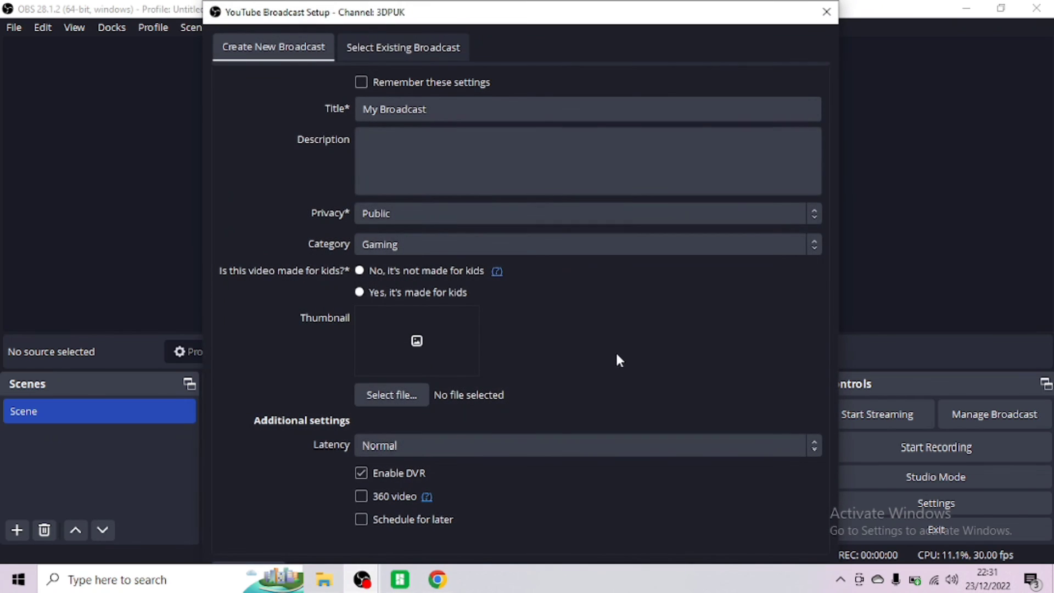
Step: Title the broadcast '3DPUK Bambu LAB demo', mark it made for kids, and create it to go live
left_click(383, 107)
left_click_drag(455, 114, 284, 120)
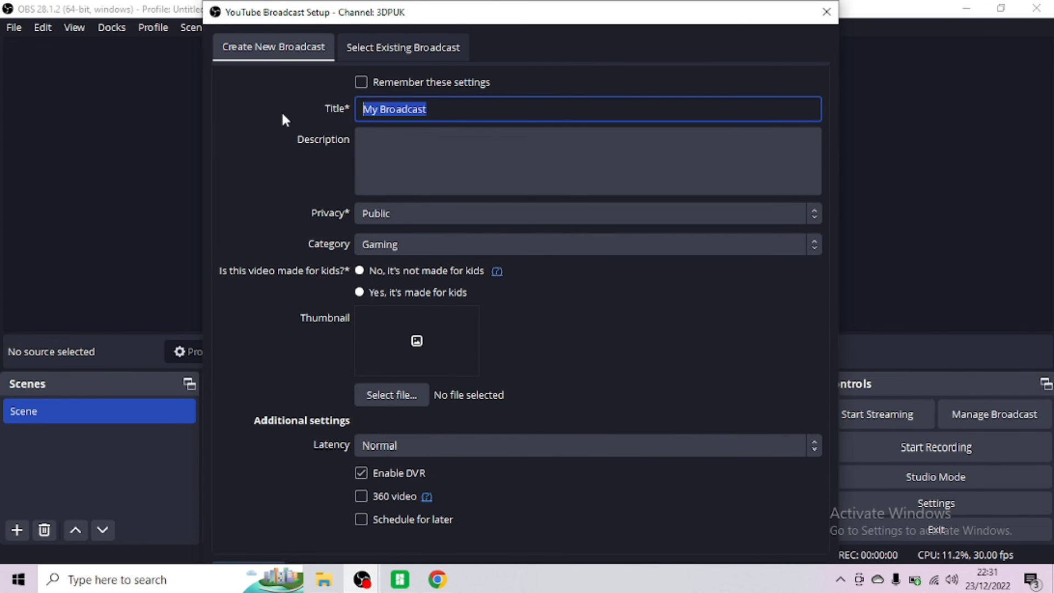
type("3DPUK")
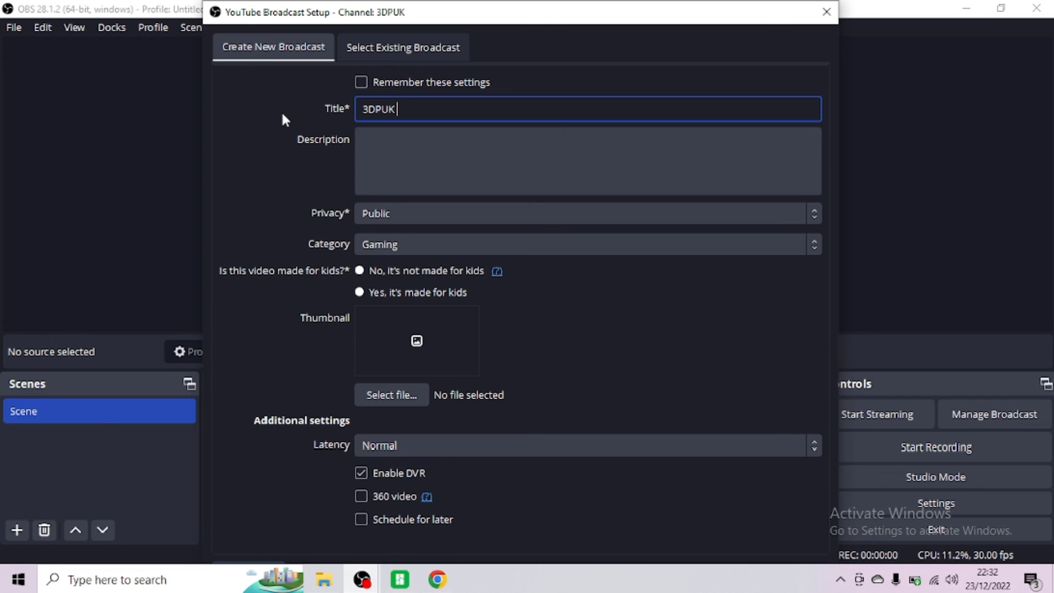
type(" Bambu LAB dem")
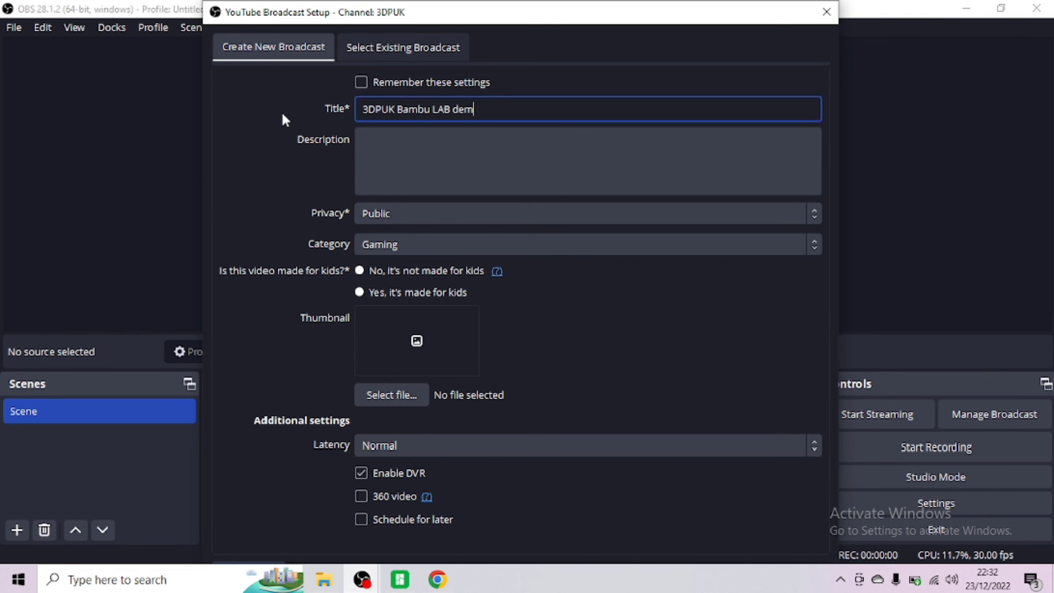
type("p o")
left_click(361, 293)
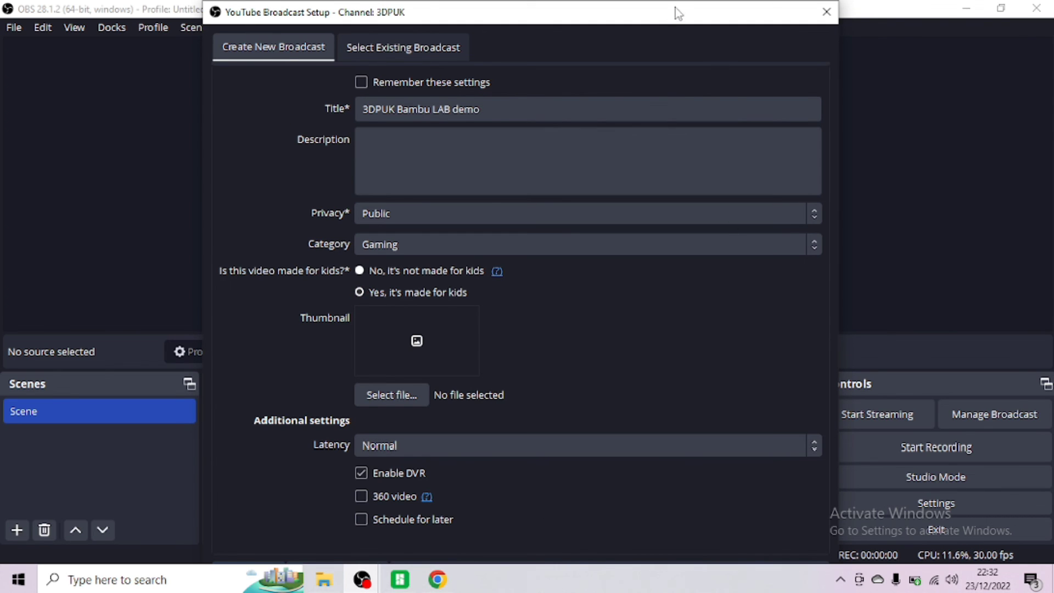
left_click_drag(675, 6, 604, 56)
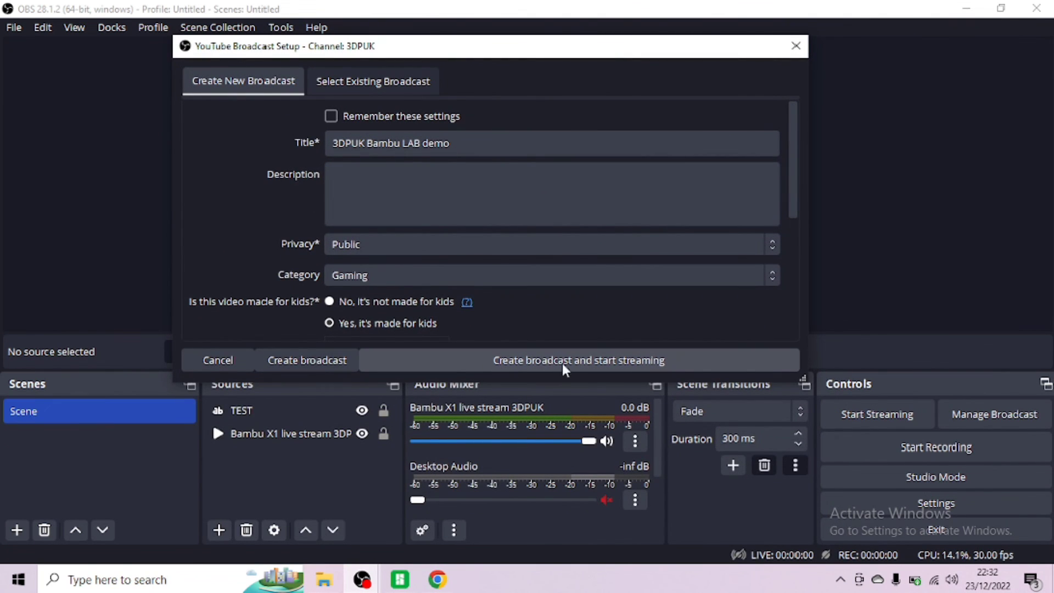
left_click(537, 363)
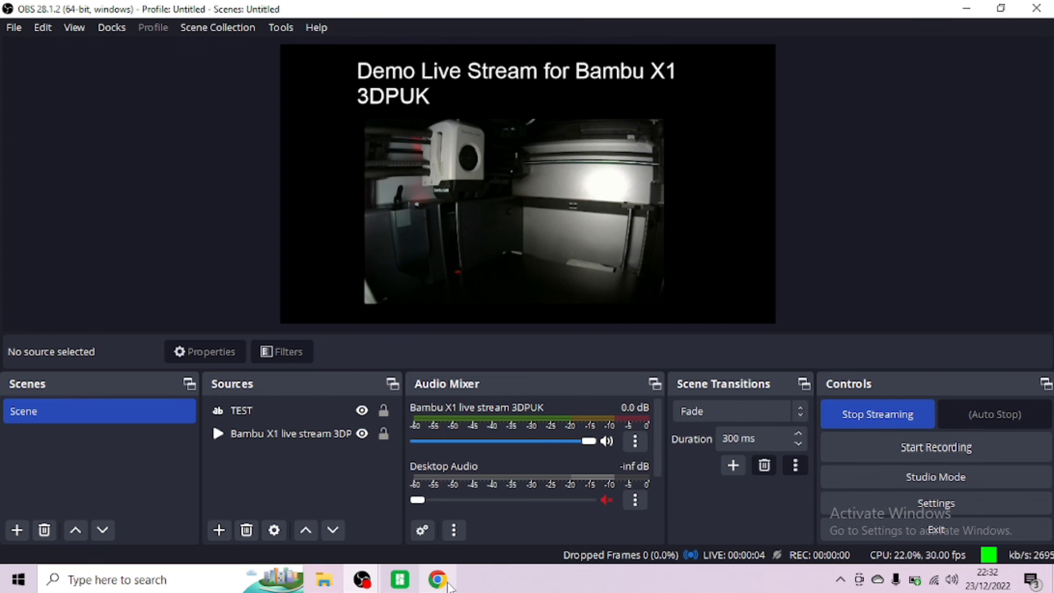
Step: Load youtube.com in Chrome and play the live '3DPUK Bambu LAB demo' video
left_click(438, 587)
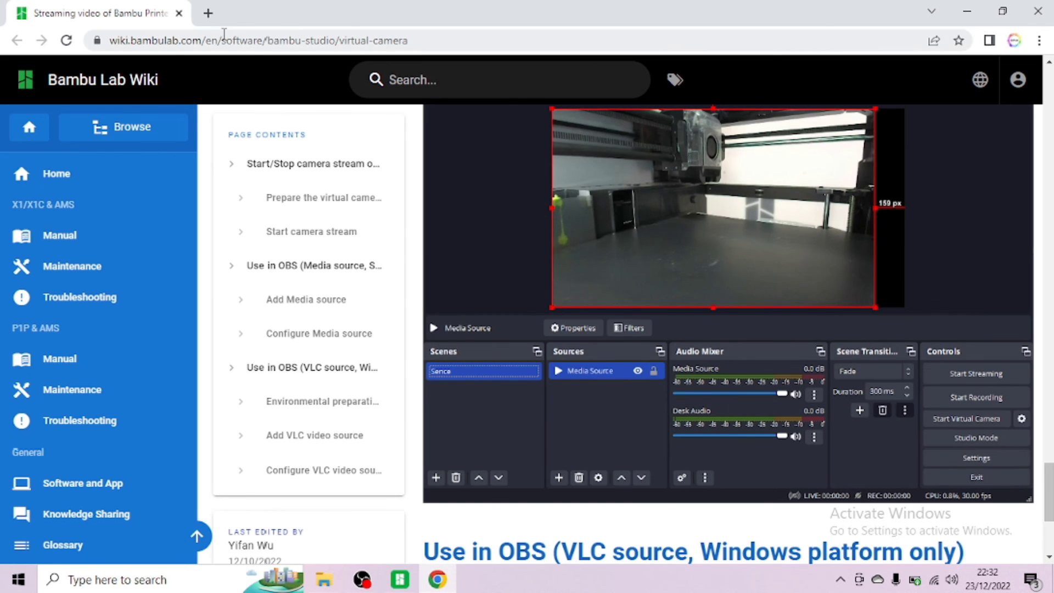
left_click(215, 42)
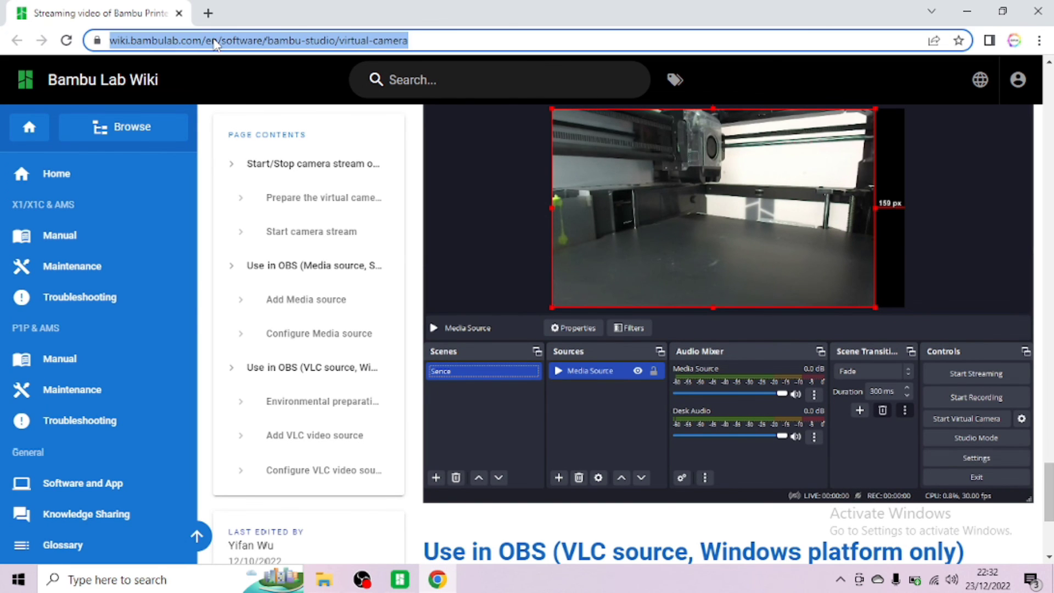
type("you")
key("Return")
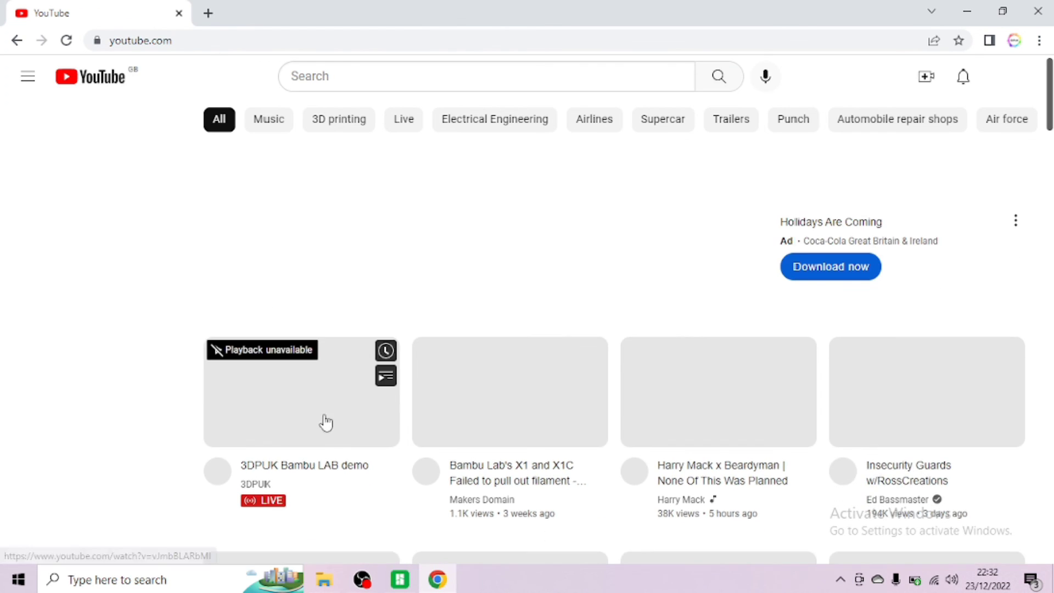
left_click(323, 408)
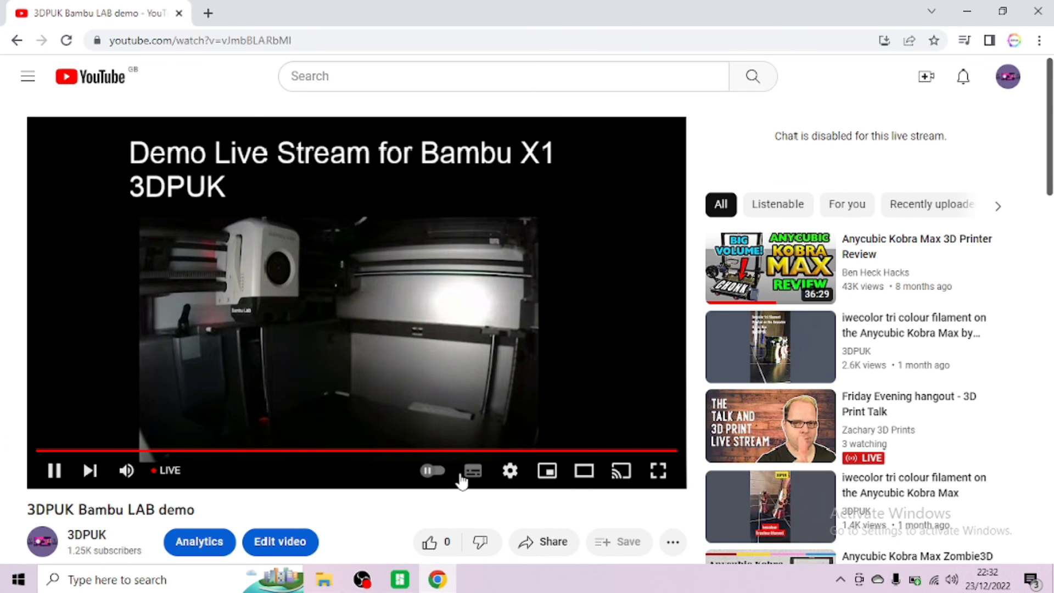
Step: Return to the YouTube live stream and dismiss the low battery warning
mouse_move(362, 579)
left_click(472, 507)
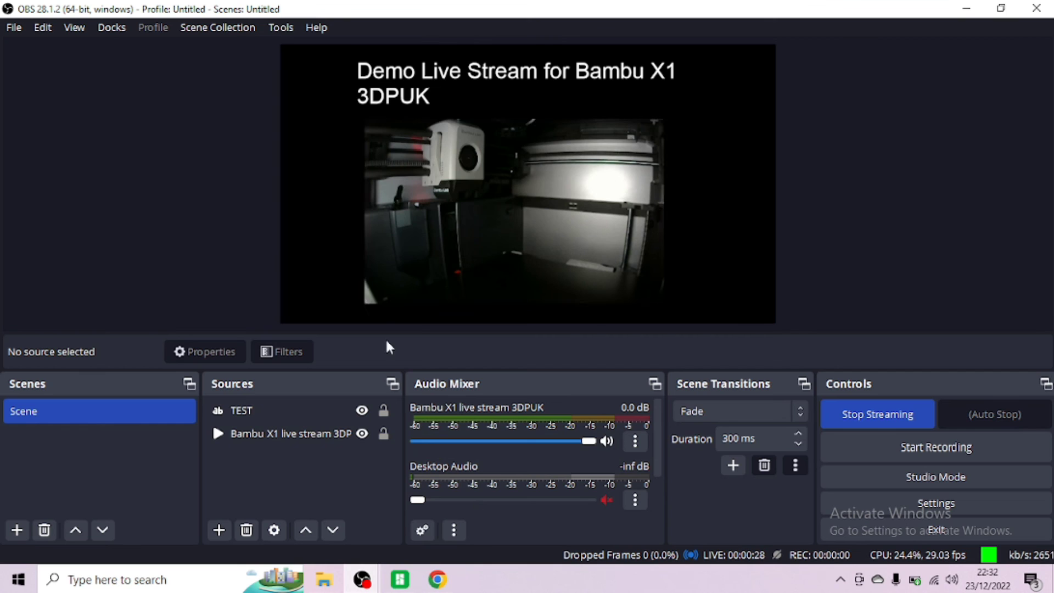
left_click(437, 579)
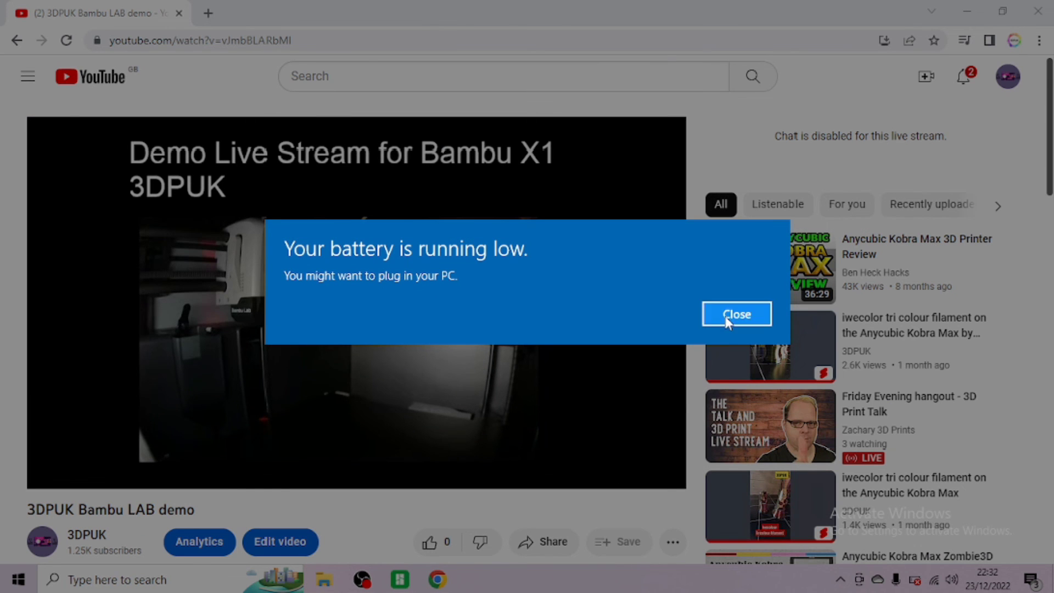
left_click(730, 314)
Step: Back in OBS, stop the stream and confirm ending the broadcast
mouse_move(359, 583)
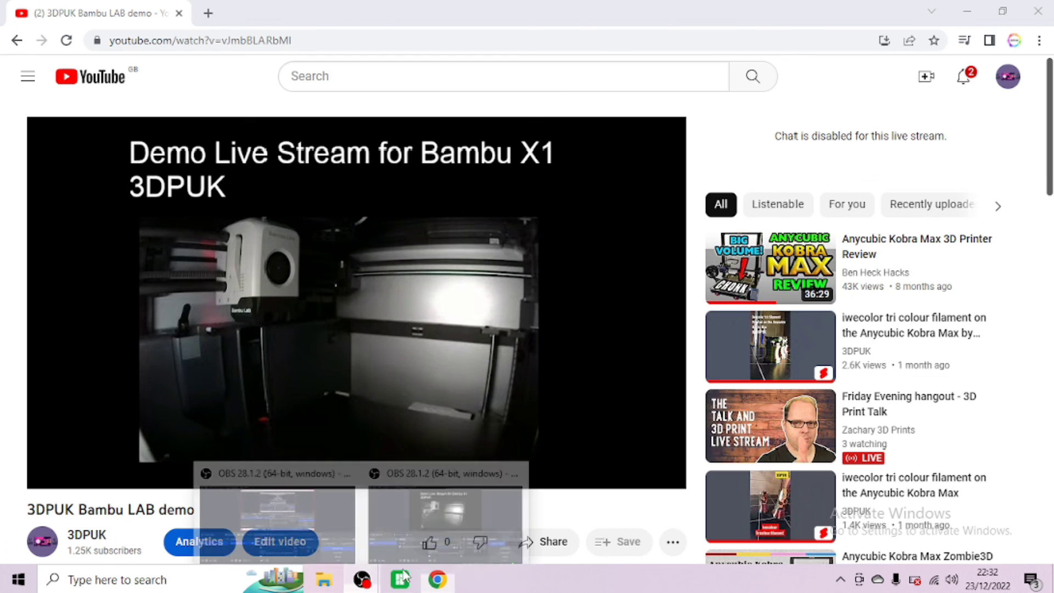
left_click(460, 489)
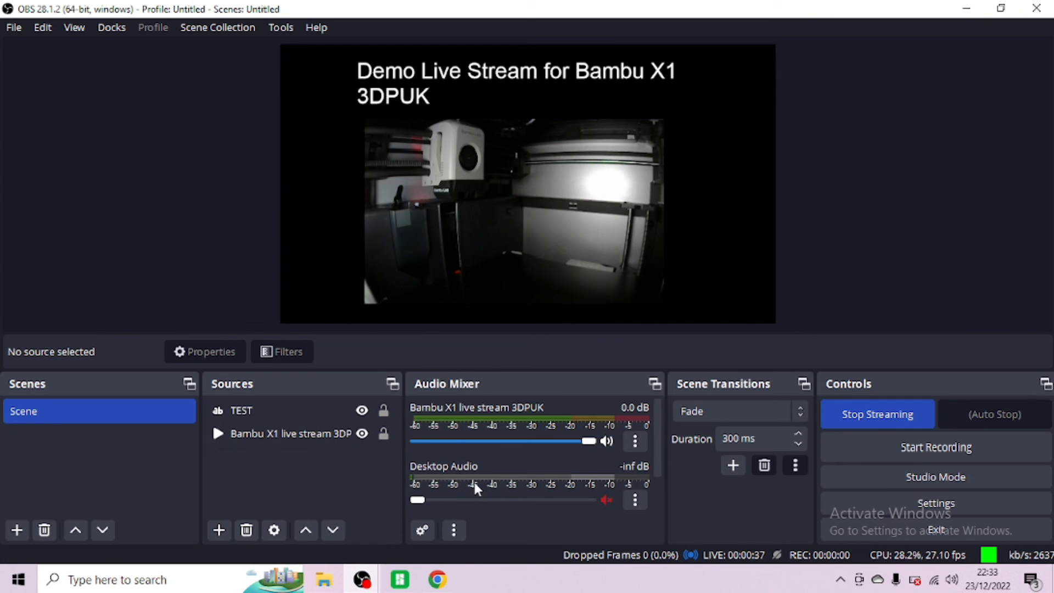
left_click(842, 413)
left_click(587, 309)
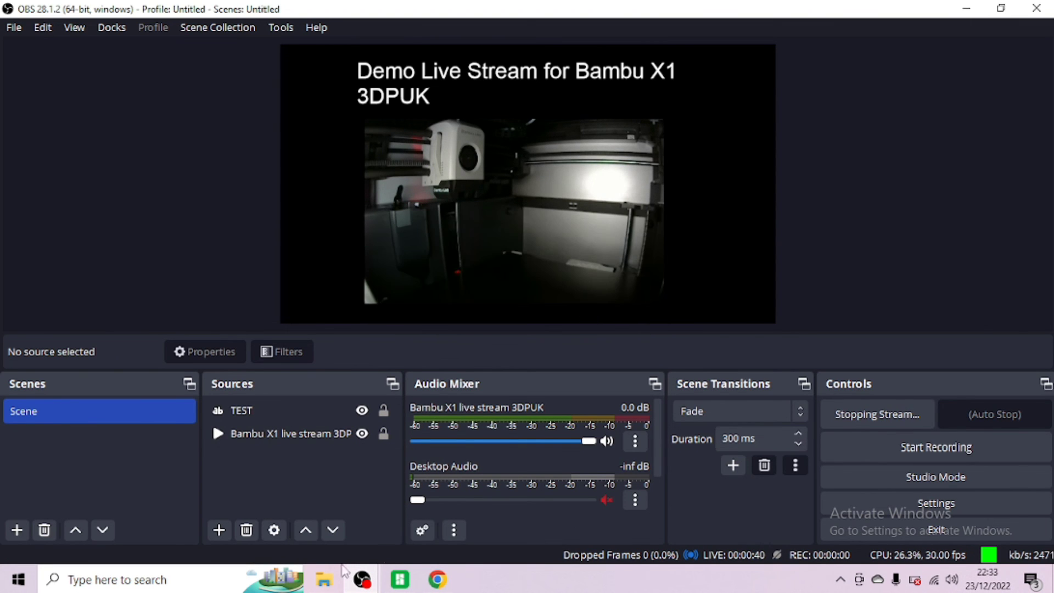